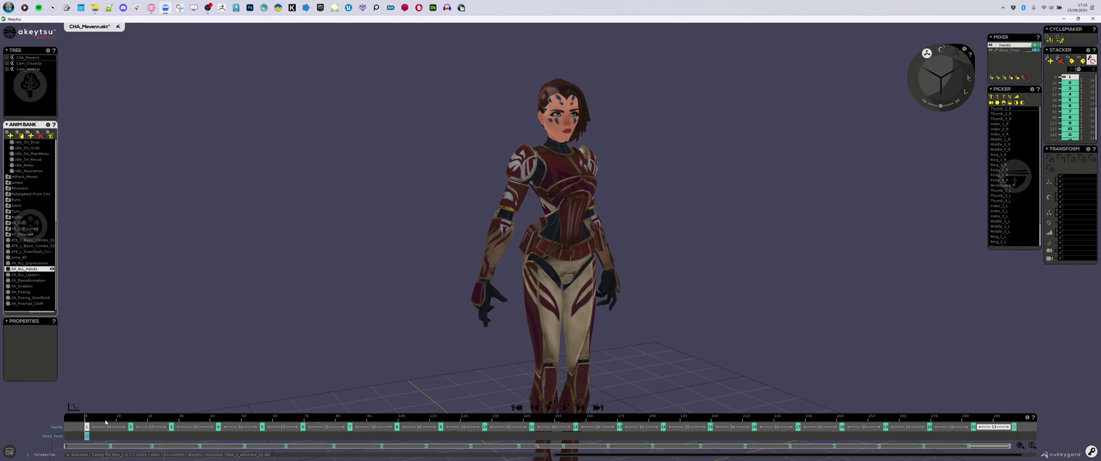
# Review the keyed hand poses of the XX_ALL_Hands animation, going back key by key to the first one
pyautogui.moveTo(106, 421); pyautogui.dragTo(209, 421)
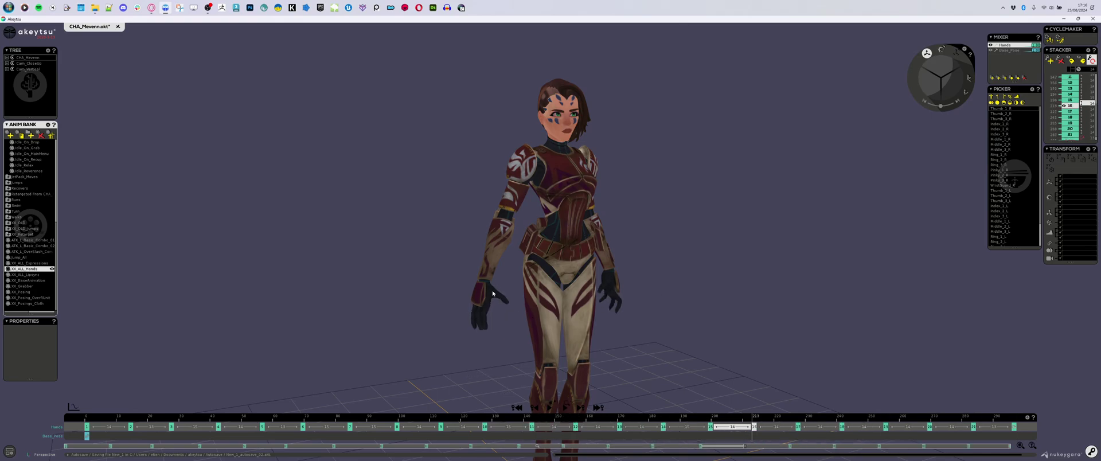
pyautogui.press('Left')
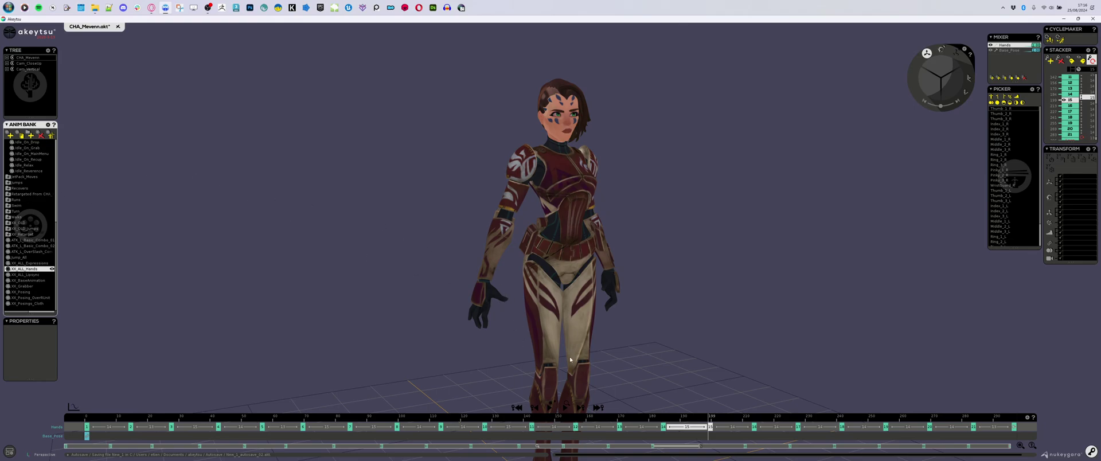
pyautogui.press('Left')
pyautogui.press('Left')
pyautogui.press('Left')
pyautogui.press('Left')
pyautogui.press('Left')
pyautogui.press('Left')
pyautogui.press('Left')
pyautogui.press('Left')
pyautogui.press('Left')
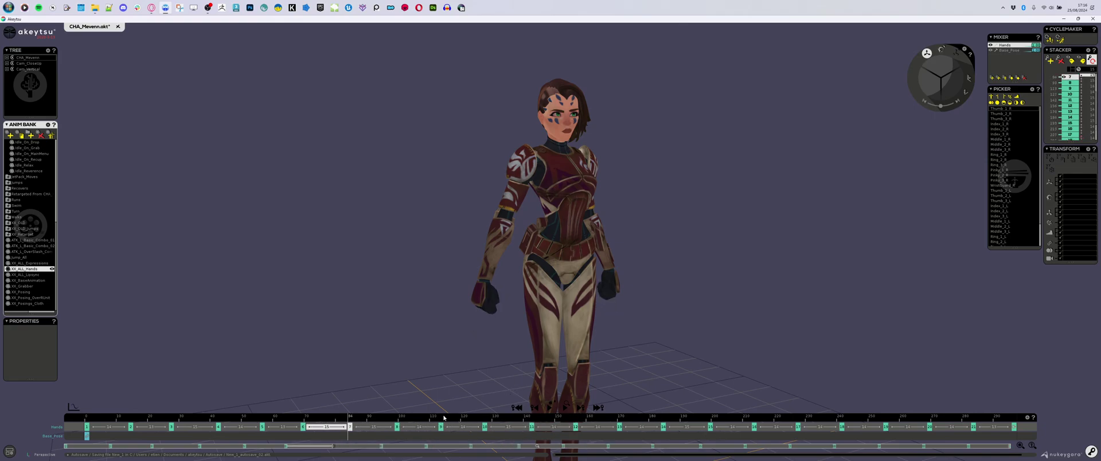
pyautogui.press('Left')
pyautogui.press('Left')
pyautogui.press('Left')
pyautogui.press('Left')
pyautogui.press('Left')
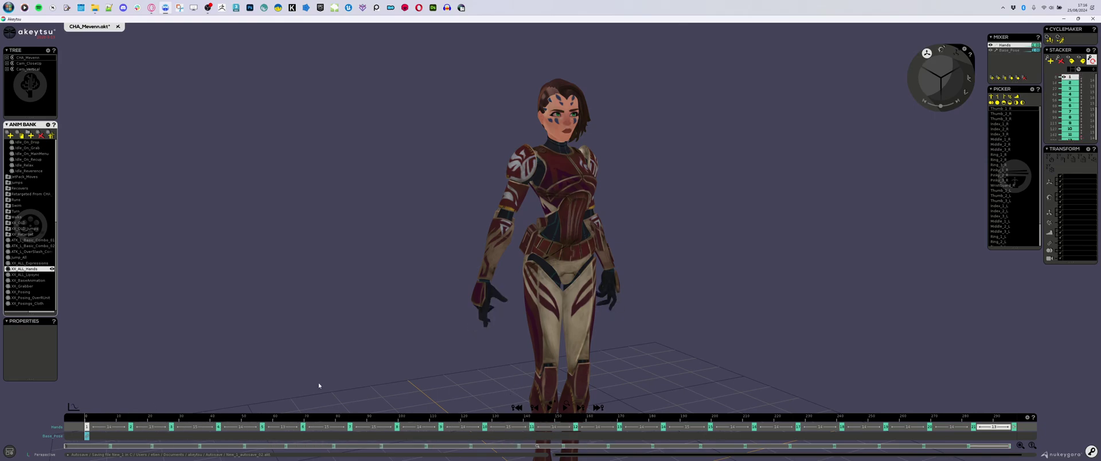
# Go forward through the keyed hand poses with the whole character in view, and examine the left hand up close between keys
pyautogui.moveTo(670, 298); pyautogui.dragTo(620, 266, button='middle')
pyautogui.scroll(-2, 620, 264)
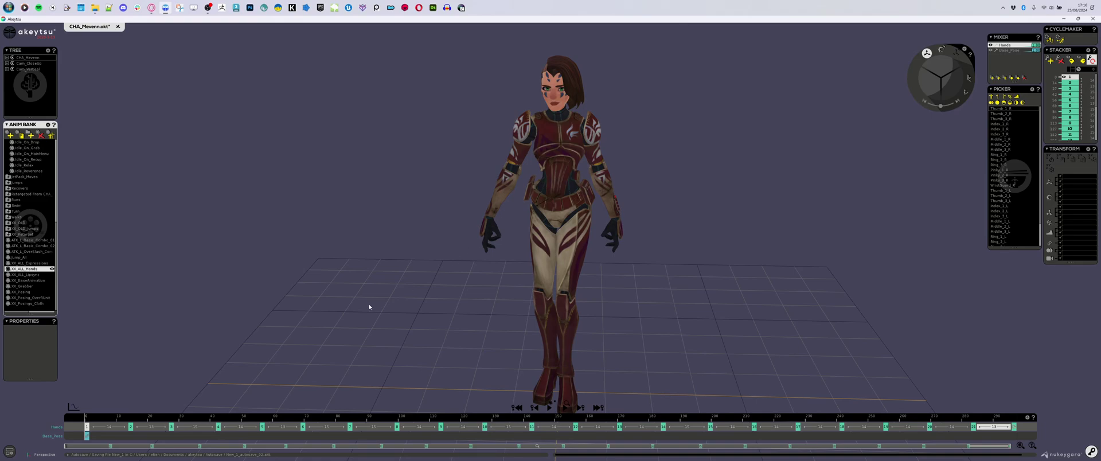
pyautogui.press('Right')
pyautogui.press('Right')
pyautogui.press('Right')
pyautogui.press('Right')
pyautogui.press('Right')
pyautogui.press('Right')
pyautogui.press('Right')
pyautogui.press('Right')
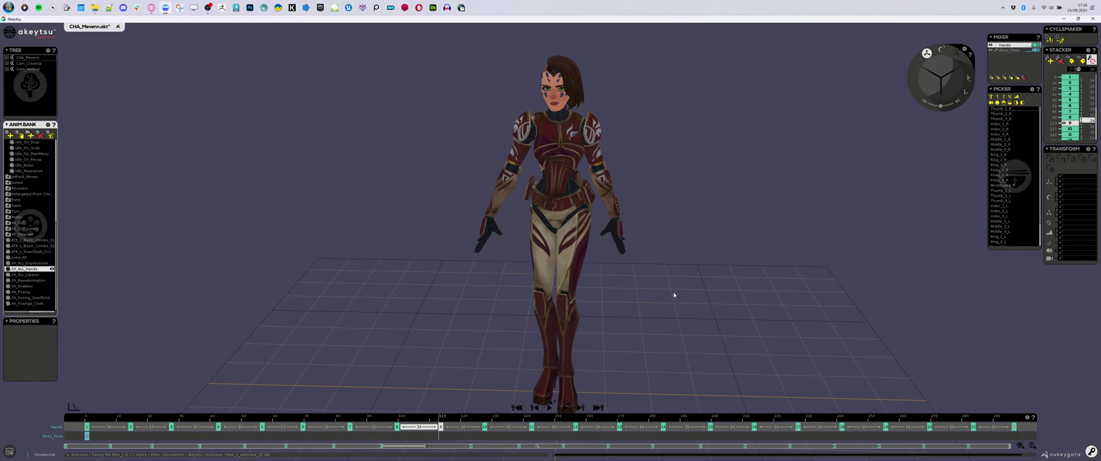
pyautogui.press('Right')
pyautogui.press('Right')
pyautogui.moveTo(696, 312); pyautogui.dragTo(406, 243, button='middle')
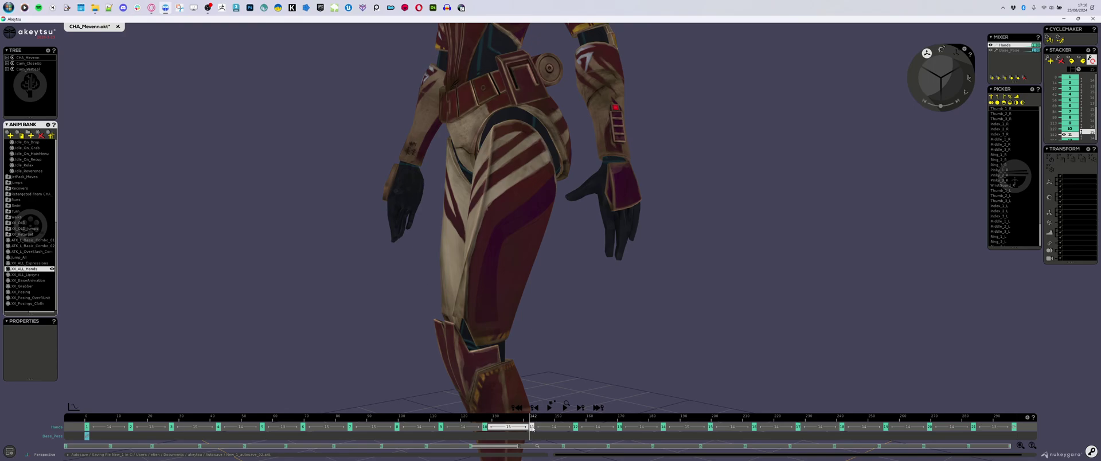
pyautogui.moveTo(532, 418); pyautogui.dragTo(503, 414)
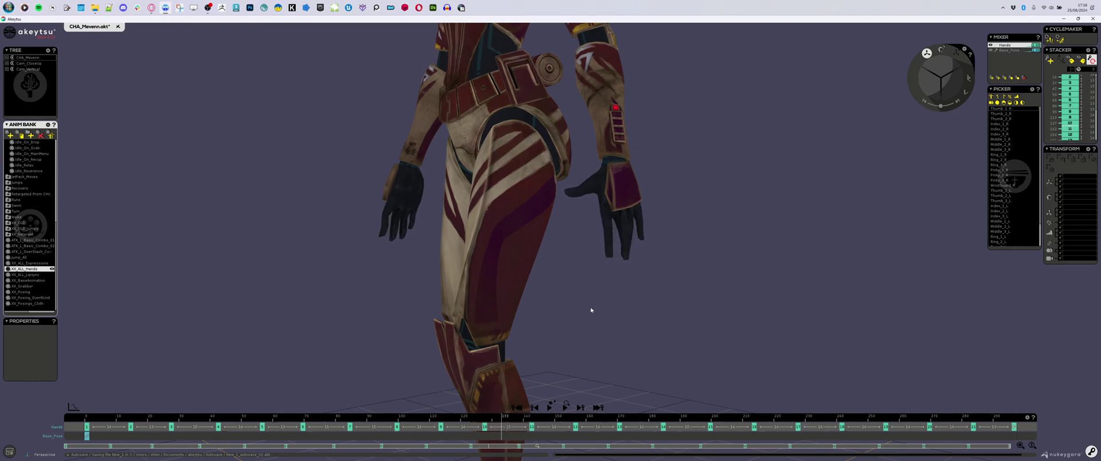
# Go to frame 217 of the Hands layer and select the left-hand controllers from Thumb_1_L through WristGuard_L
pyautogui.click(601, 187)
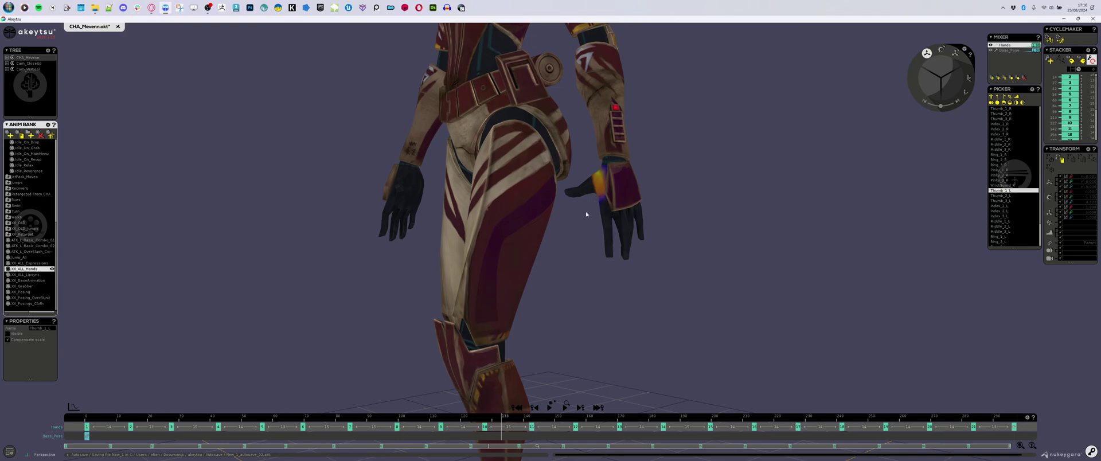
pyautogui.moveTo(661, 290); pyautogui.dragTo(611, 219, button='middle')
pyautogui.scroll(5, 611, 219)
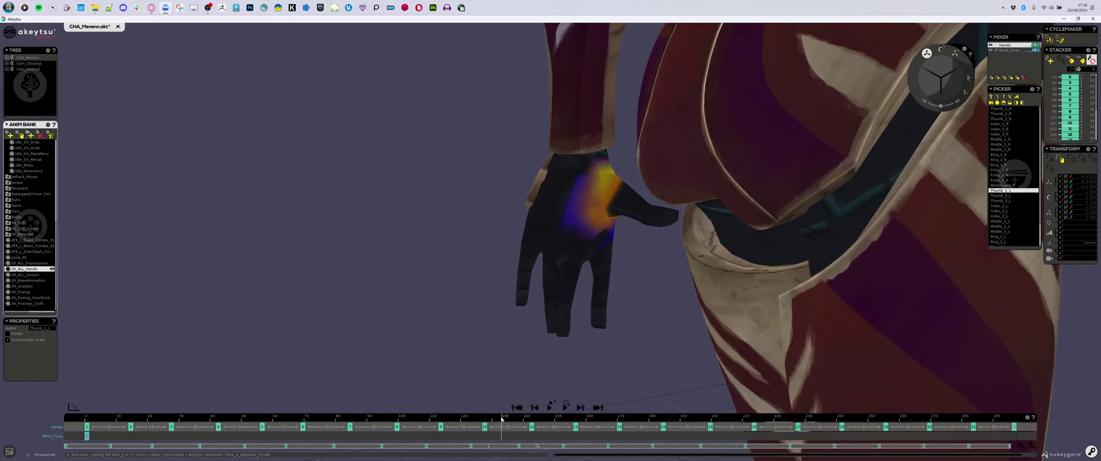
pyautogui.moveTo(502, 419); pyautogui.dragTo(766, 410)
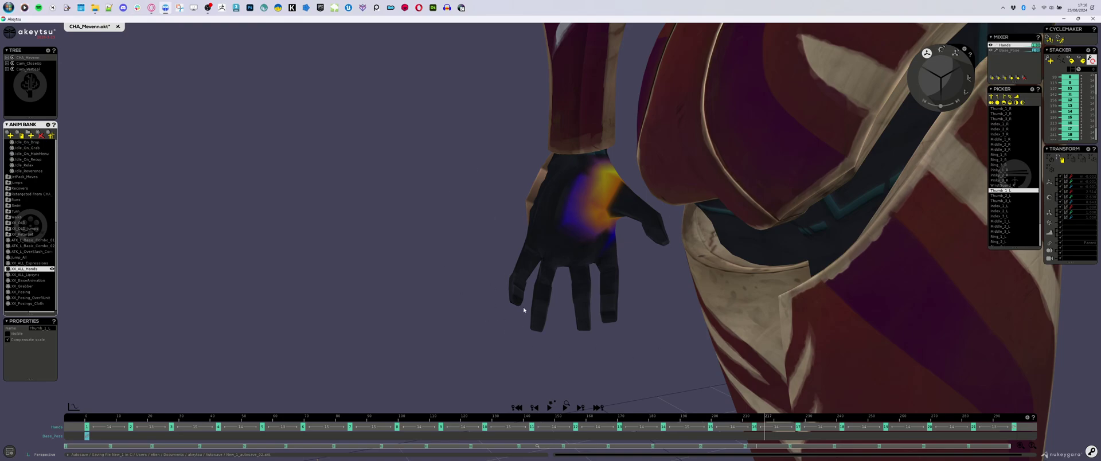
pyautogui.moveTo(434, 254); pyautogui.dragTo(676, 252, button='middle')
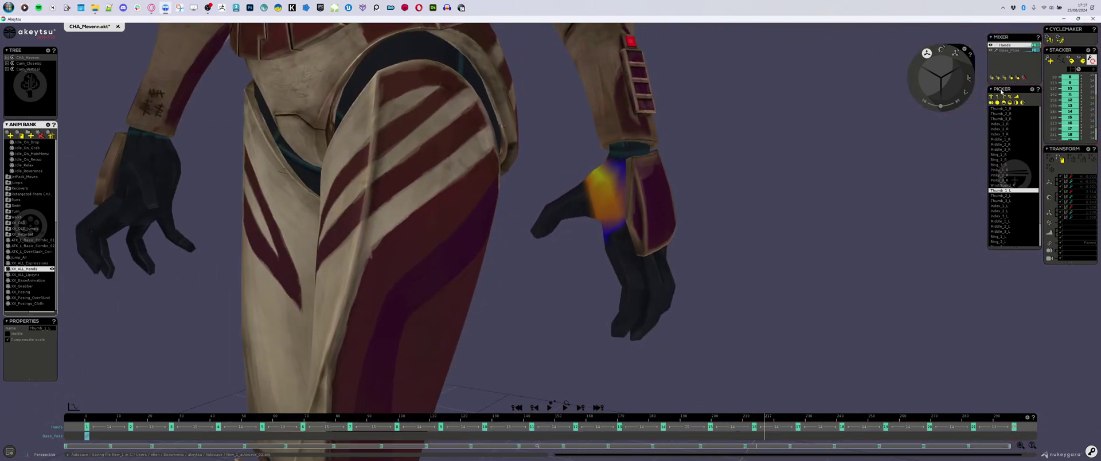
pyautogui.scroll(-2, 1013, 195)
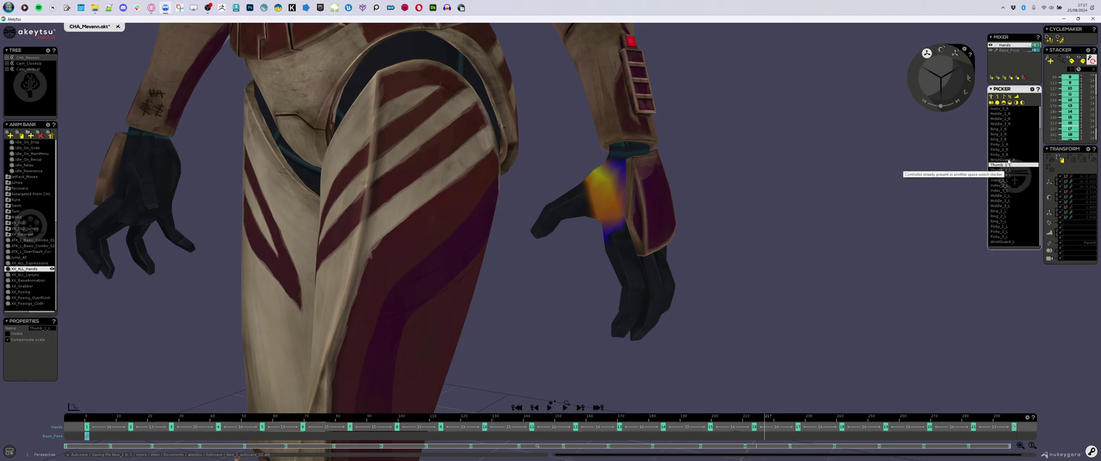
pyautogui.keyDown('shift'); pyautogui.click(1011, 242); pyautogui.keyUp('shift')
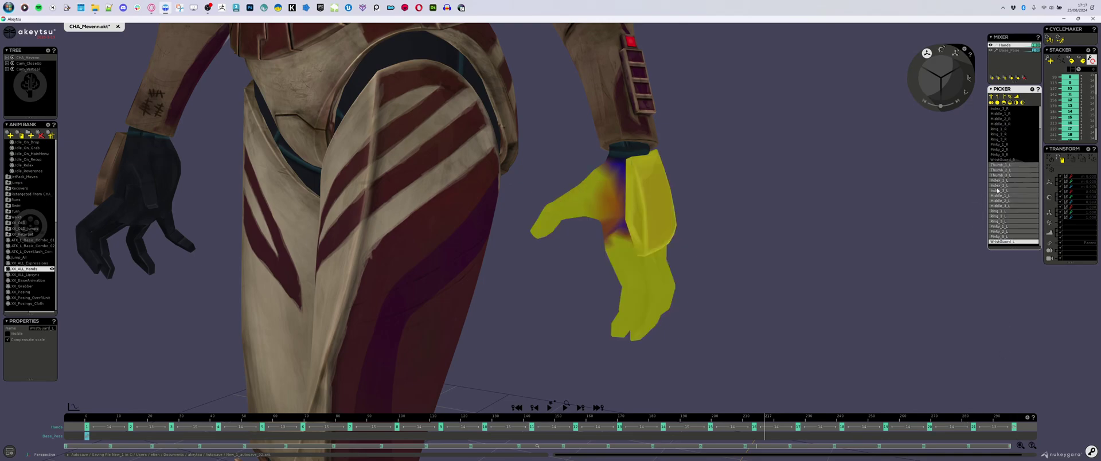
pyautogui.scroll(2, 998, 190)
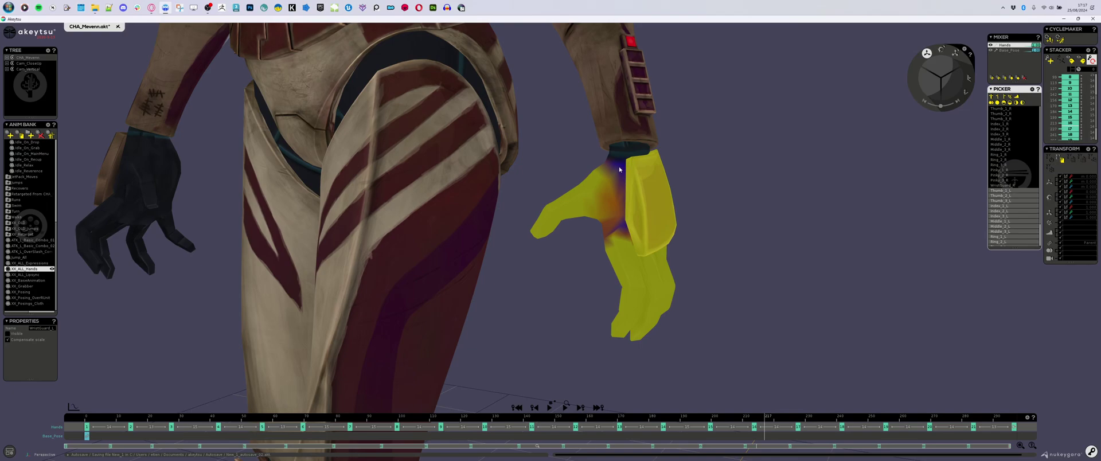
# Inspect the selected left hand from several sides and make Thumb_1_L the lead controller of the selection
pyautogui.scroll(-6, 616, 170)
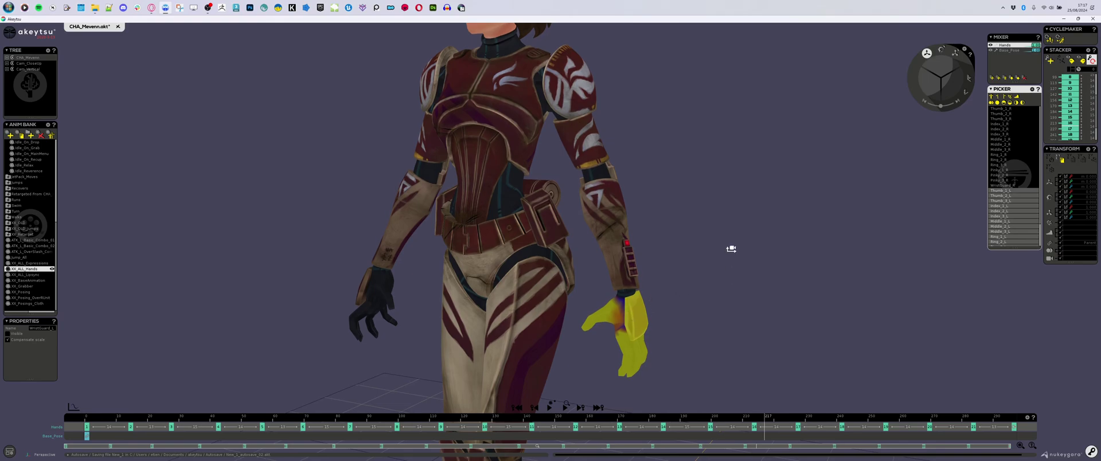
pyautogui.keyDown('alt'); pyautogui.moveTo(730, 248); pyautogui.dragTo(583, 253, button='middle'); pyautogui.keyUp('alt')
pyautogui.keyDown('alt'); pyautogui.moveTo(583, 253); pyautogui.dragTo(750, 361, button='right'); pyautogui.keyUp('alt')
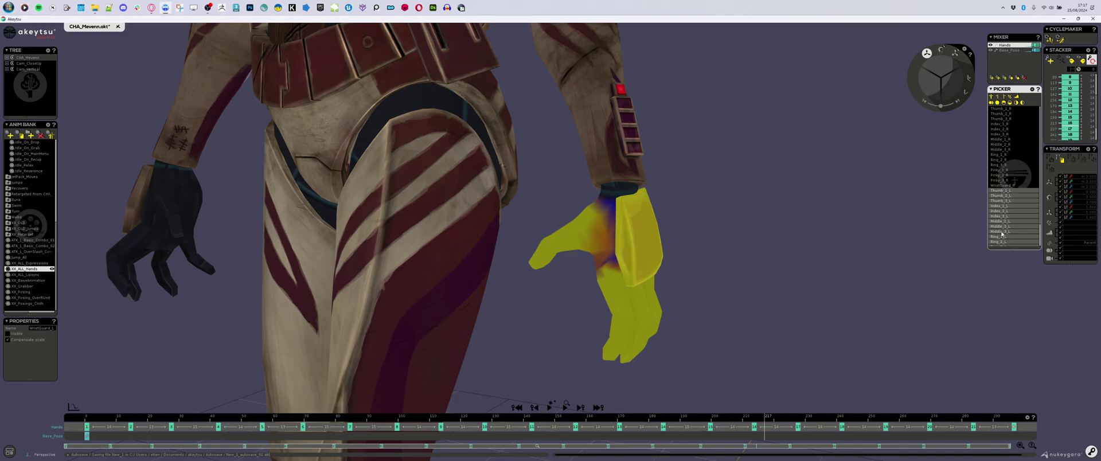
pyautogui.scroll(-2, 1002, 236)
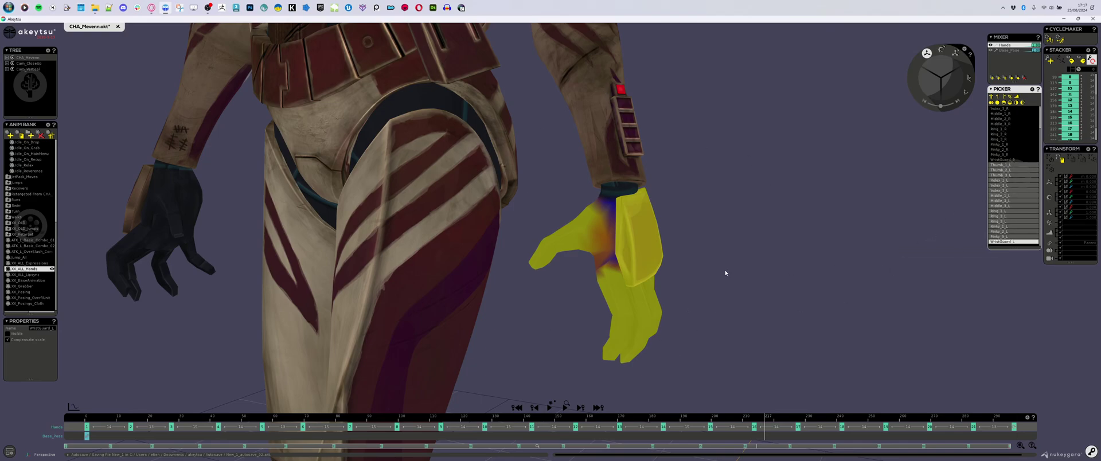
pyautogui.keyDown('alt'); pyautogui.moveTo(726, 273); pyautogui.dragTo(669, 284); pyautogui.keyUp('alt')
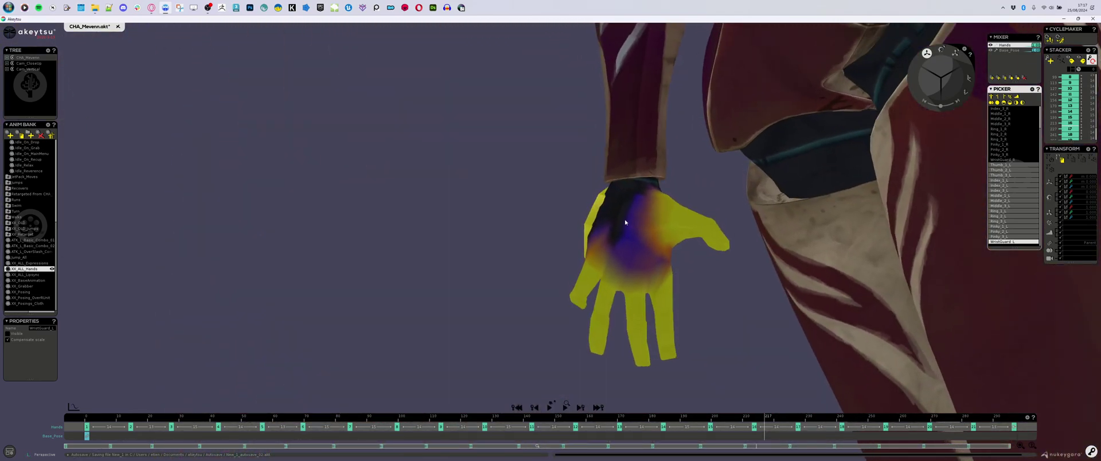
pyautogui.click(652, 229)
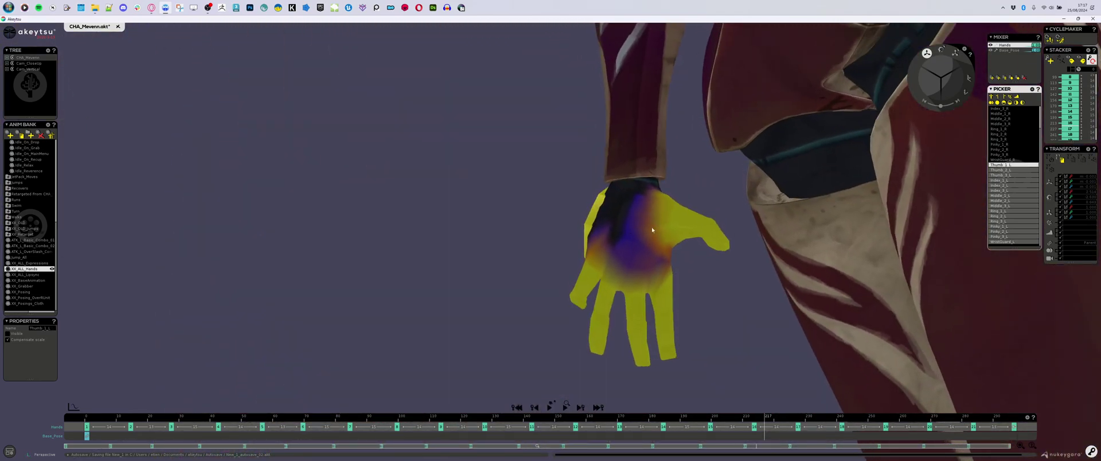
pyautogui.click(641, 168)
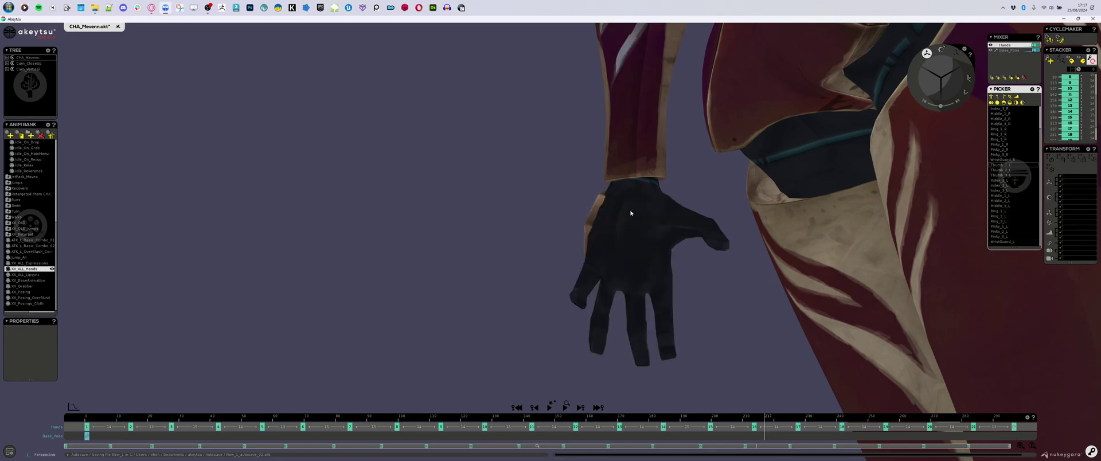
pyautogui.click(632, 228)
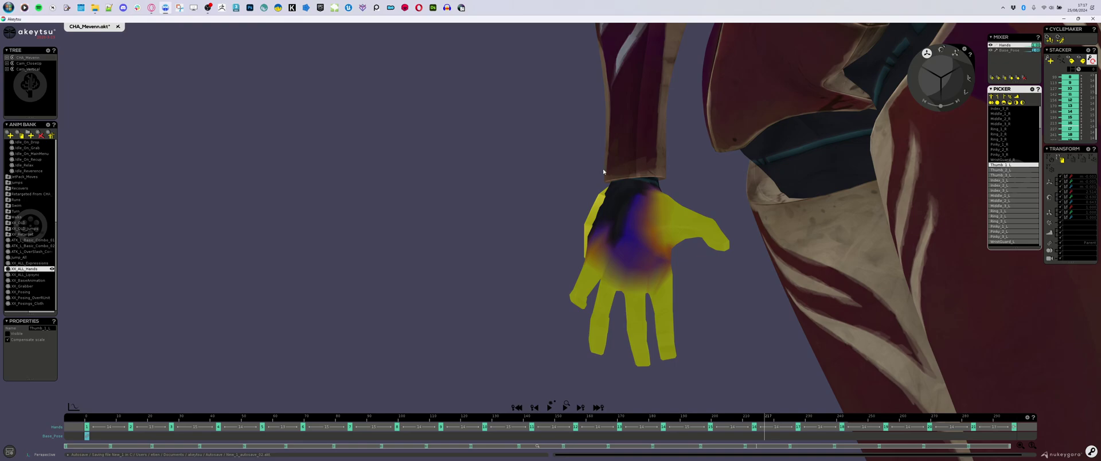
# Add the left wrist controller to the hand selection and remove it again
pyautogui.keyDown('alt'); pyautogui.moveTo(503, 300); pyautogui.dragTo(774, 323); pyautogui.keyUp('alt')
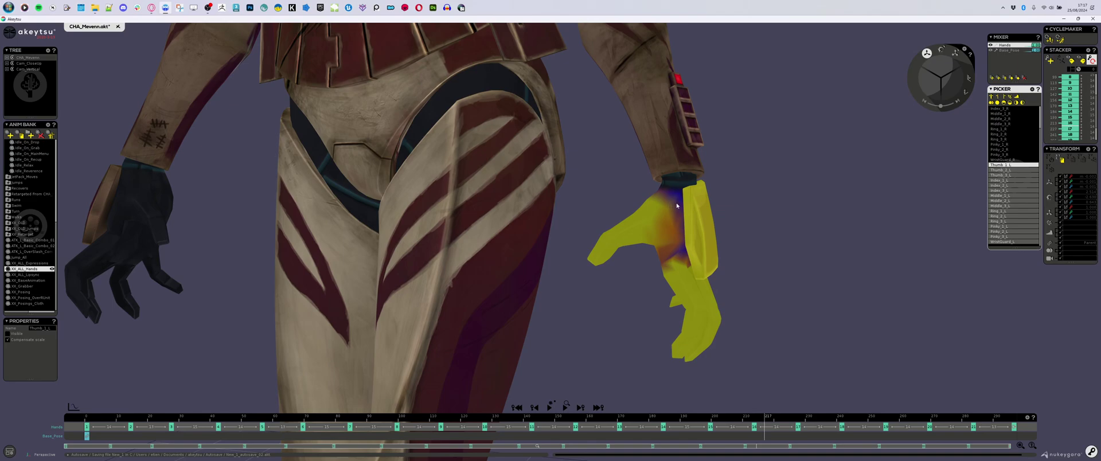
pyautogui.click(676, 205)
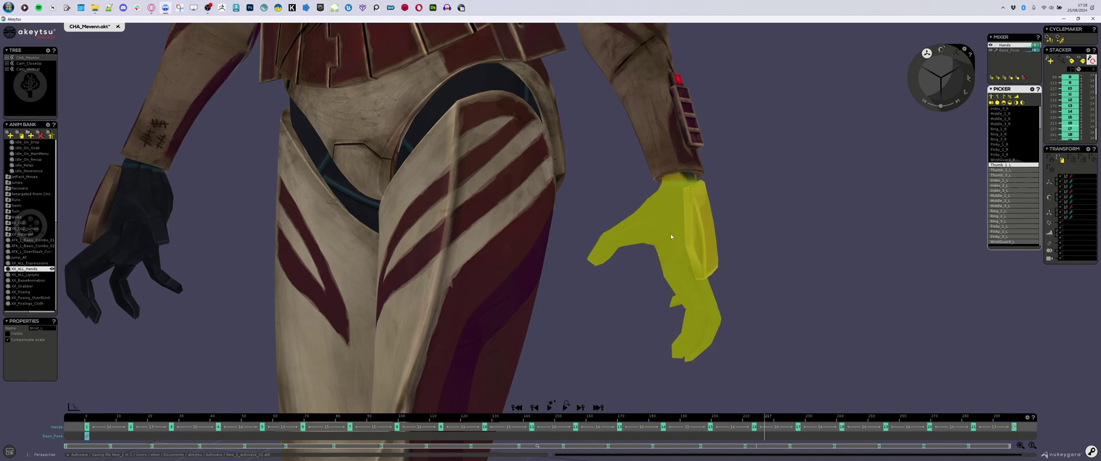
pyautogui.keyDown('ctrl'); pyautogui.click(682, 195); pyautogui.keyUp('ctrl')
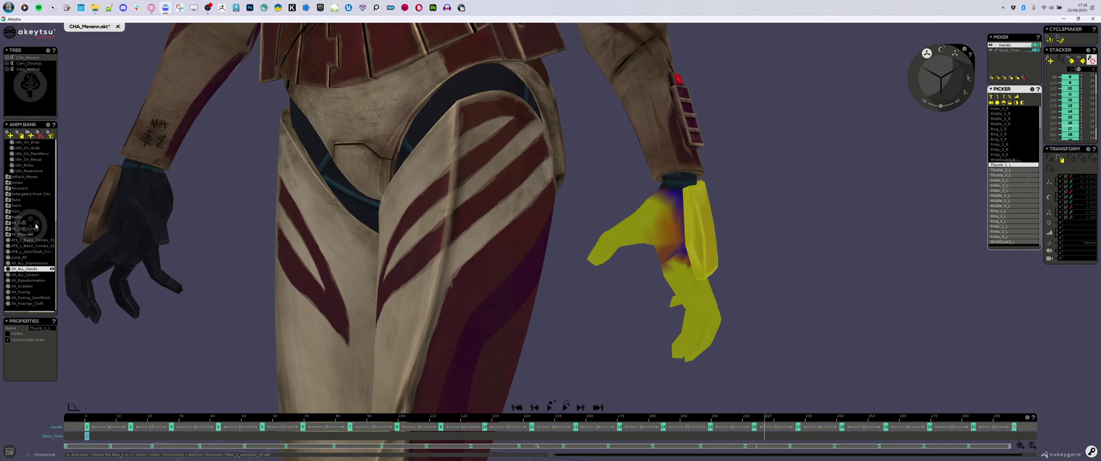
# Open the Idle_Relax animation from the animation bank and frame the character's left hand at an Arm_L key
pyautogui.scroll(3, 33, 167)
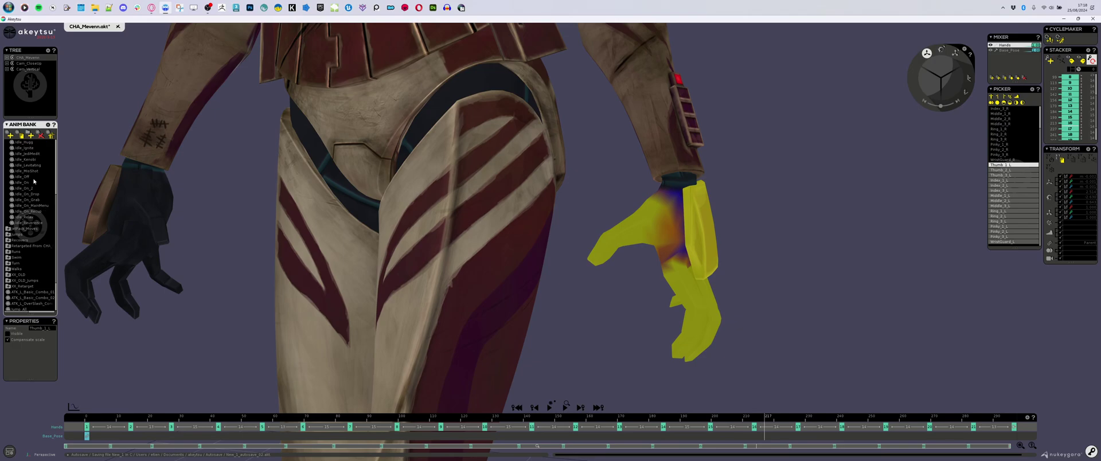
pyautogui.click(34, 217)
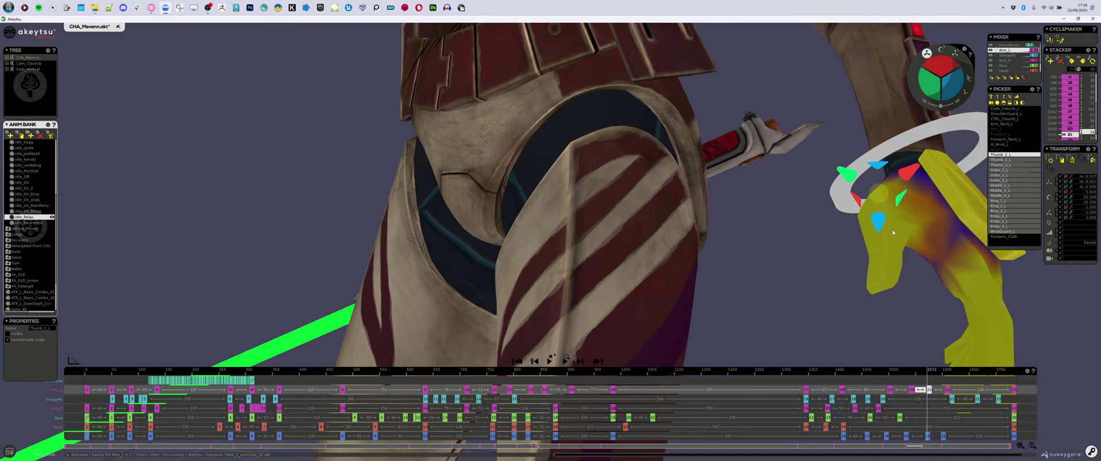
pyautogui.moveTo(893, 233); pyautogui.dragTo(715, 242, button='middle')
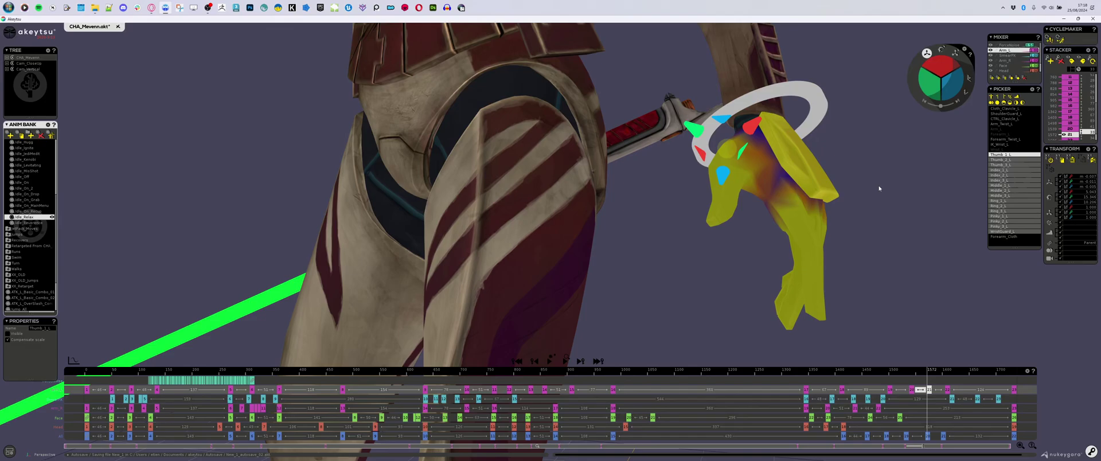
# Try pasting the copied hand pose onto the current Arm_L key and undo it
pyautogui.hotkey('ctrl', 'v')
pyautogui.keyDown('alt'); pyautogui.moveTo(883, 181); pyautogui.dragTo(889, 207); pyautogui.keyUp('alt')
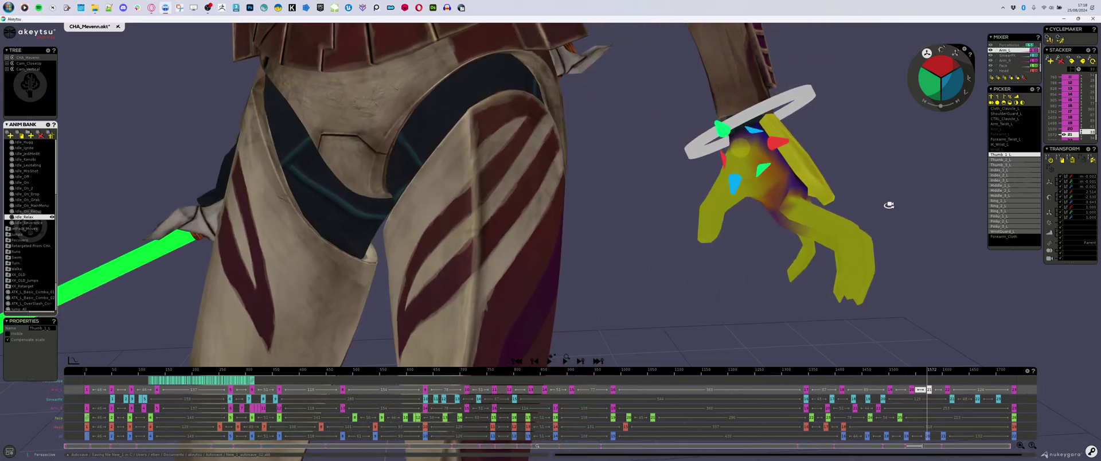
pyautogui.hotkey('ctrl', 'z')
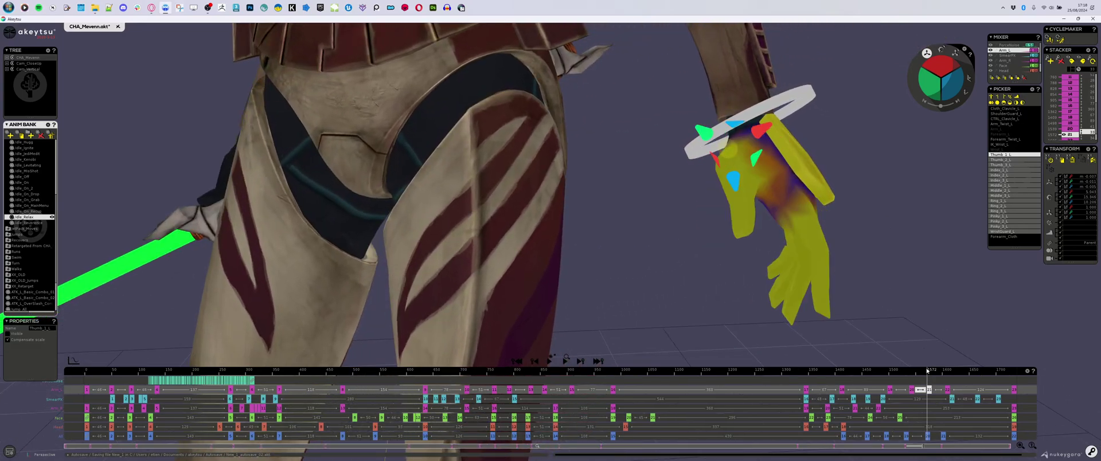
# Check the left-hand pose and its transform options just before the current Arm_L key, and return to that key
pyautogui.moveTo(928, 373); pyautogui.dragTo(921, 376)
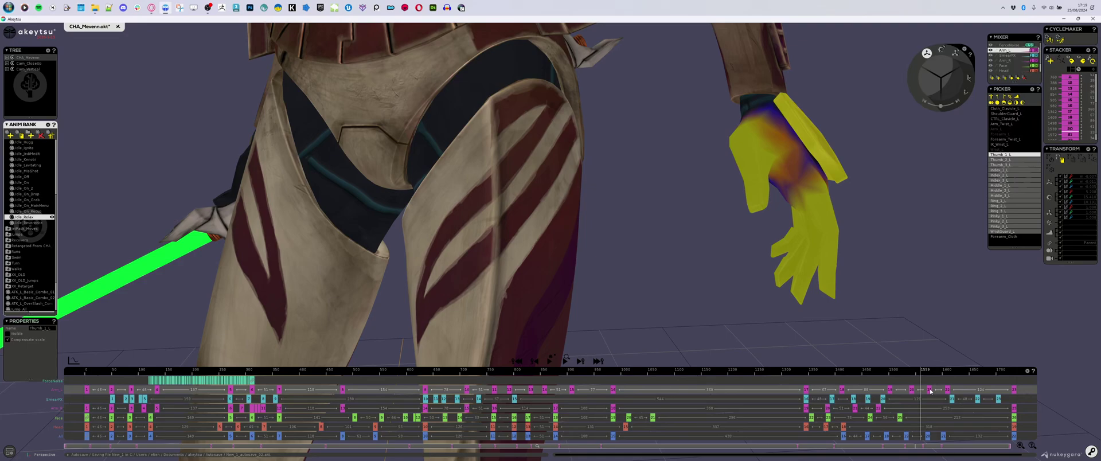
pyautogui.click(1063, 161)
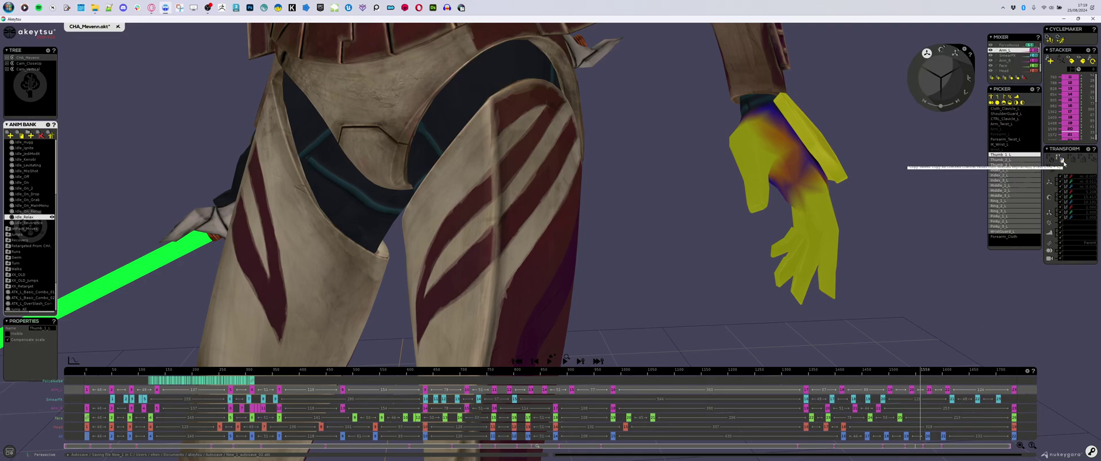
pyautogui.click(930, 390)
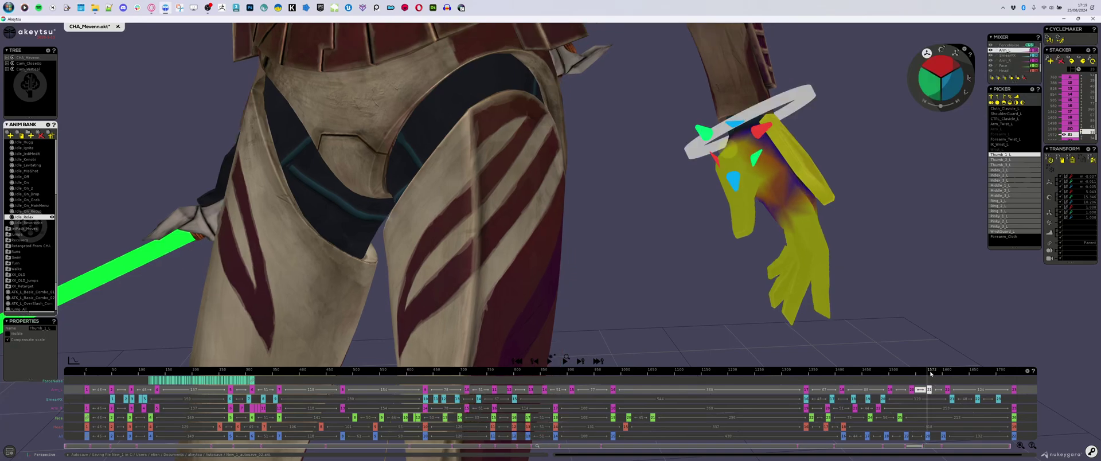
# Add a key to the Arm_L layer shortly after the current one
pyautogui.moveTo(930, 374); pyautogui.dragTo(935, 374)
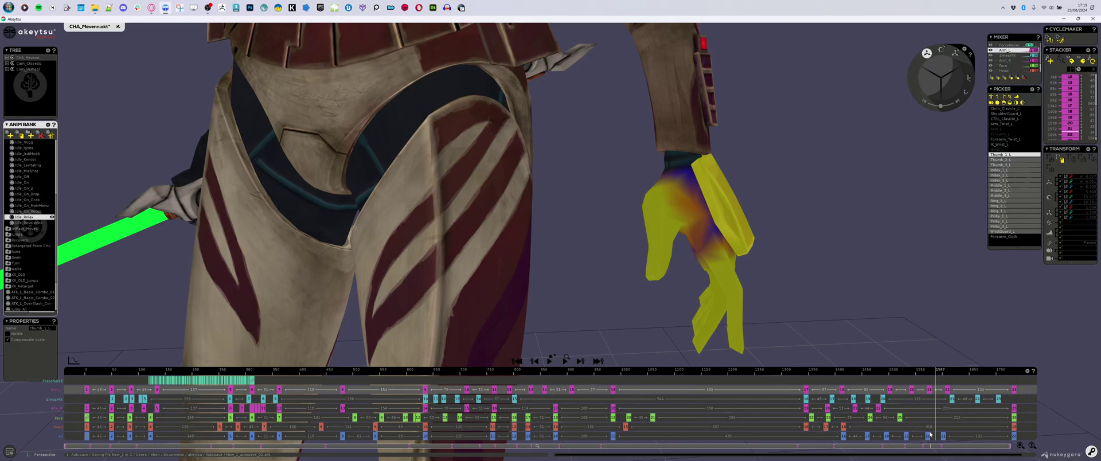
pyautogui.click(937, 390)
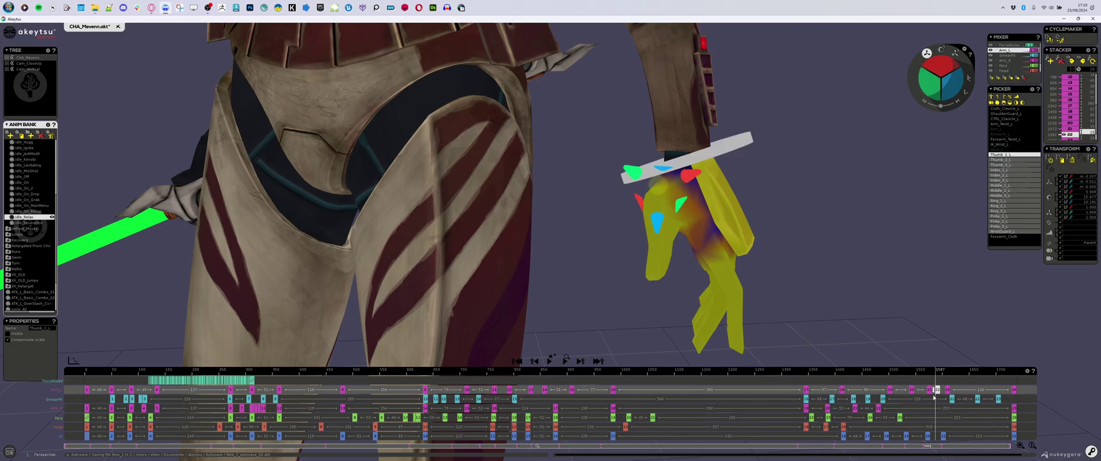
# Undo the last key added to the Arm_L layer of Idle_Relax
pyautogui.moveTo(918, 356); pyautogui.dragTo(948, 349)
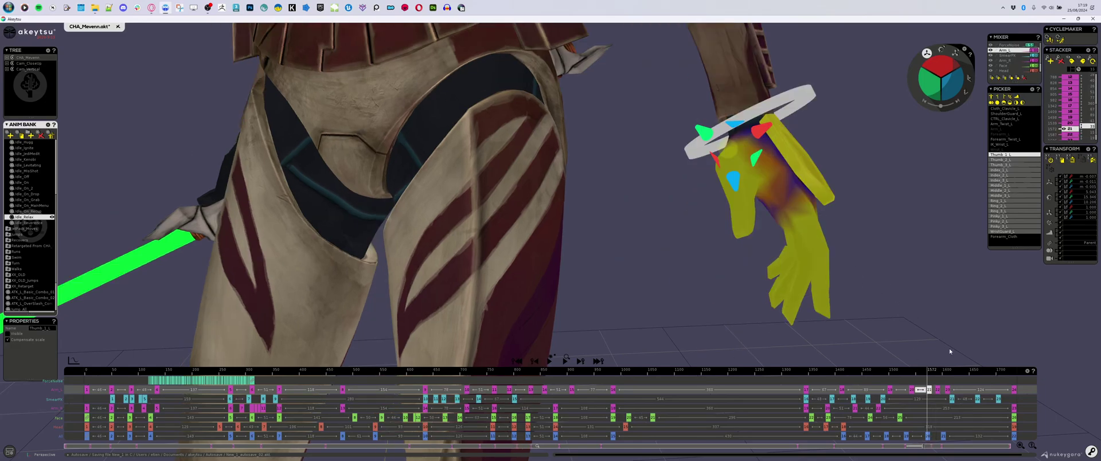
pyautogui.hotkey('ctrl', 'z')
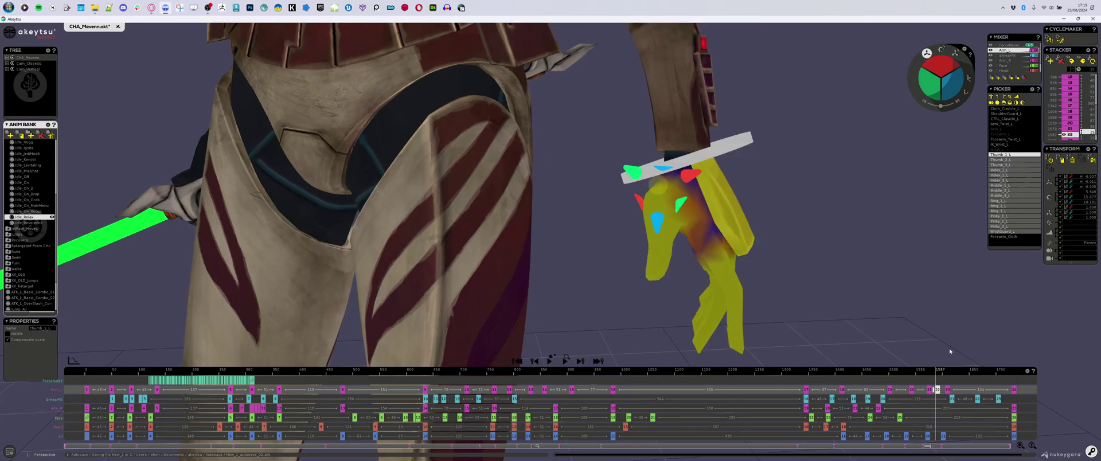
pyautogui.hotkey('ctrl', 'z')
# Open the XX_ALL_Hands library animation and copy the left-hand poses of keys 12, 13, 16, 17 and 18 together
pyautogui.scroll(-3, 34, 224)
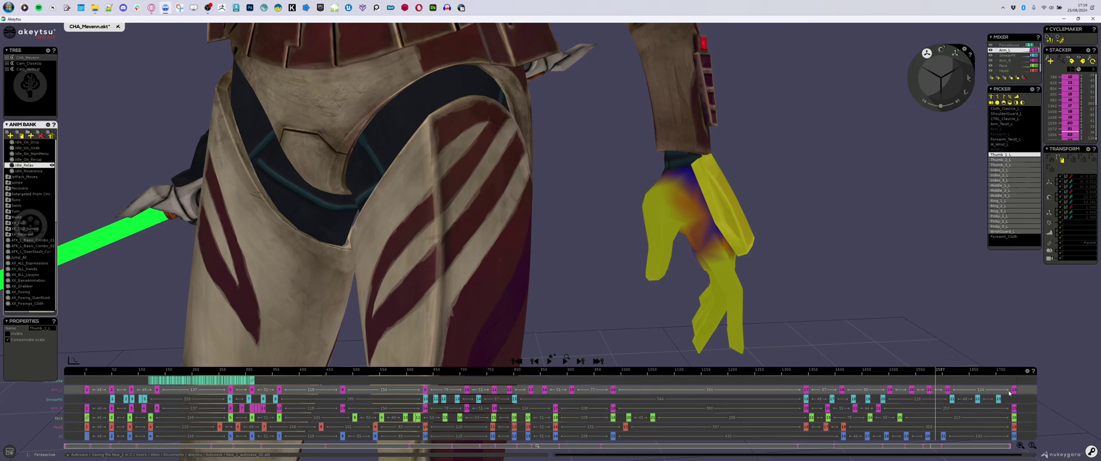
pyautogui.click(34, 269)
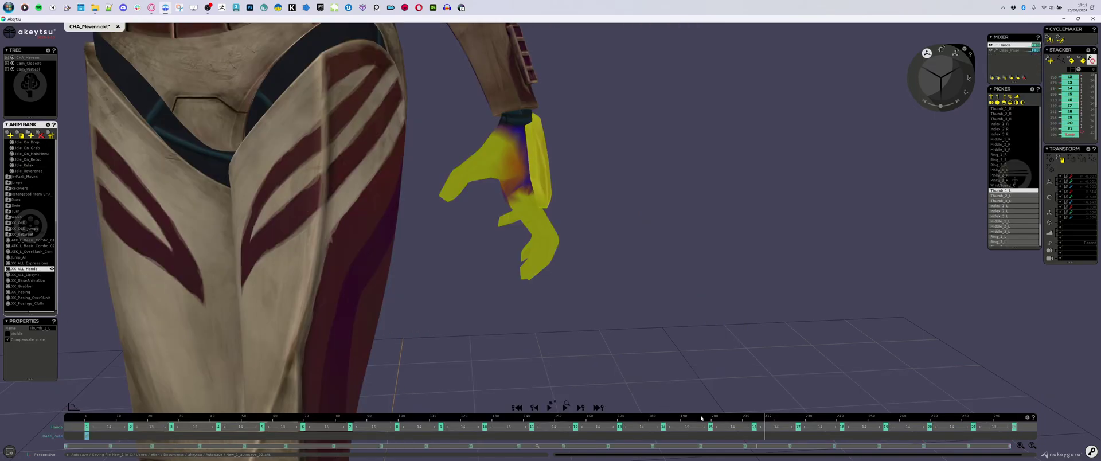
pyautogui.click(754, 427)
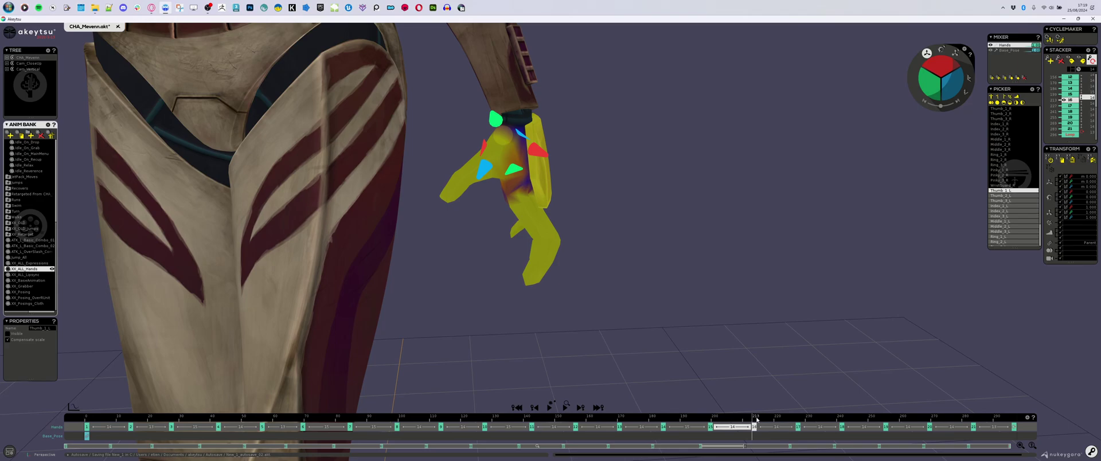
pyautogui.click(798, 428)
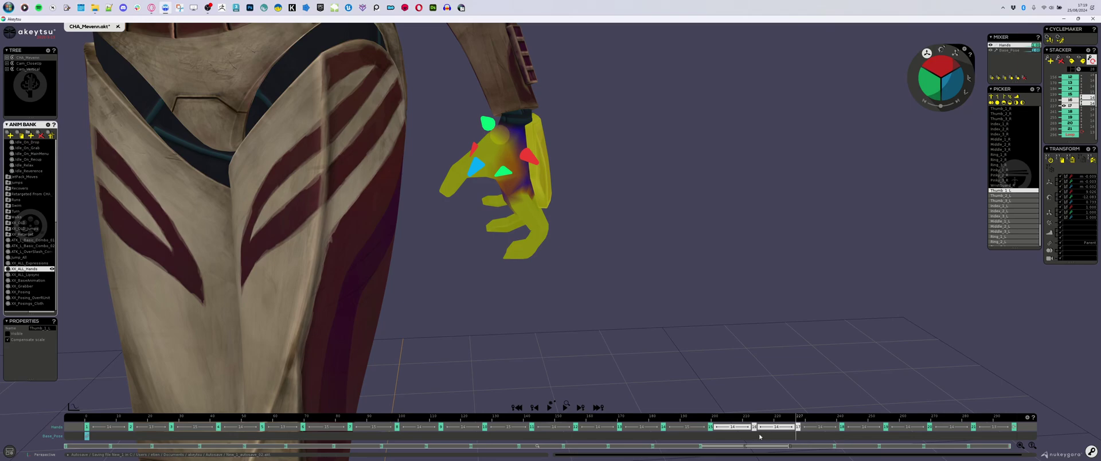
pyautogui.click(842, 430)
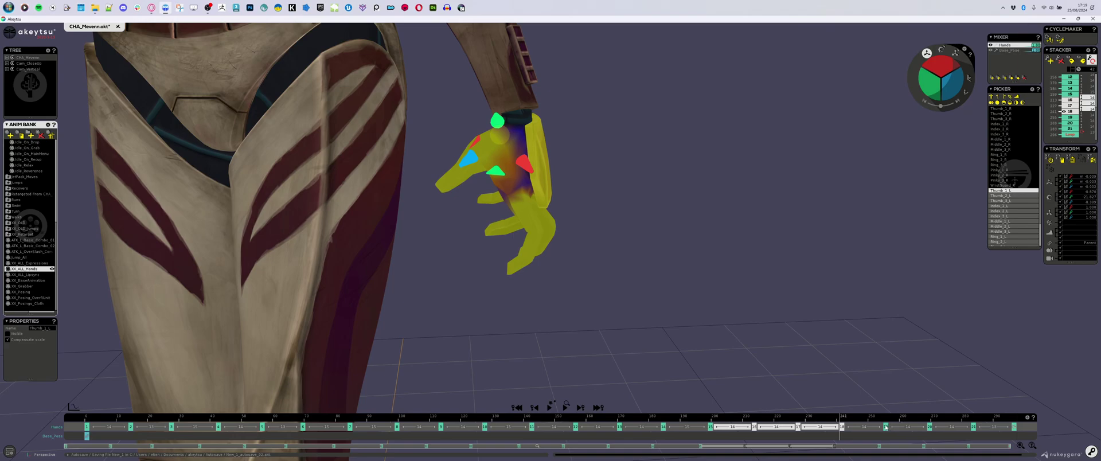
pyautogui.click(619, 427)
pyautogui.click(574, 429)
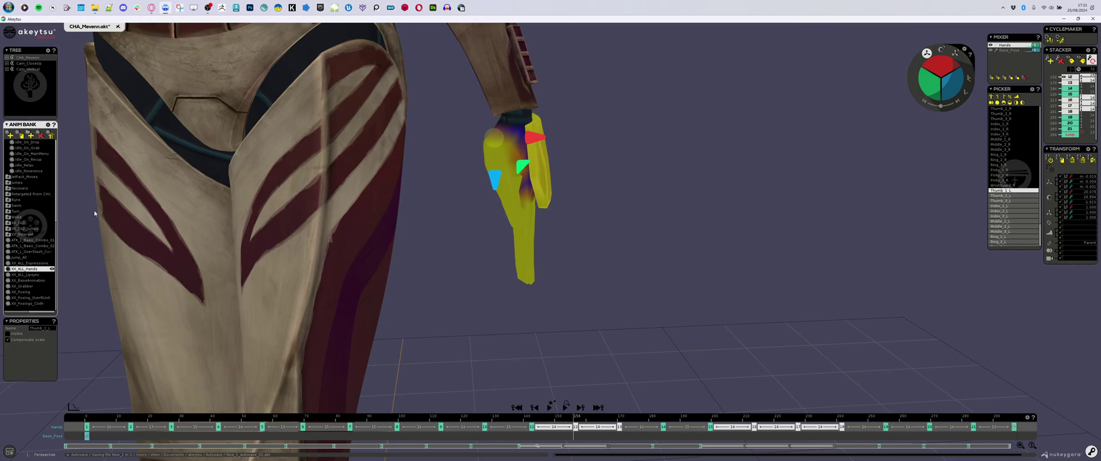
# Return to Idle_Relax and paste the copied hand poses onto the selected Arm_L keys 18 to 23
pyautogui.click(27, 165)
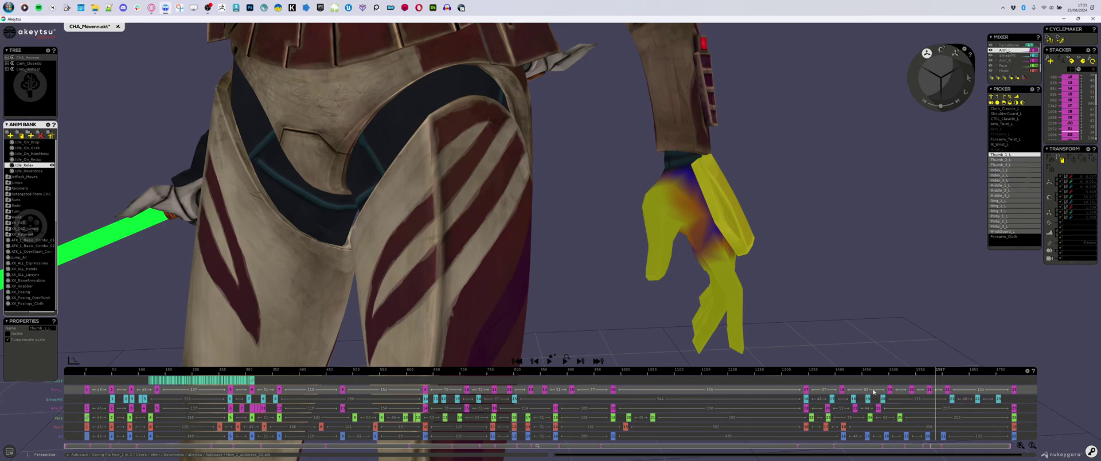
pyautogui.click(841, 393)
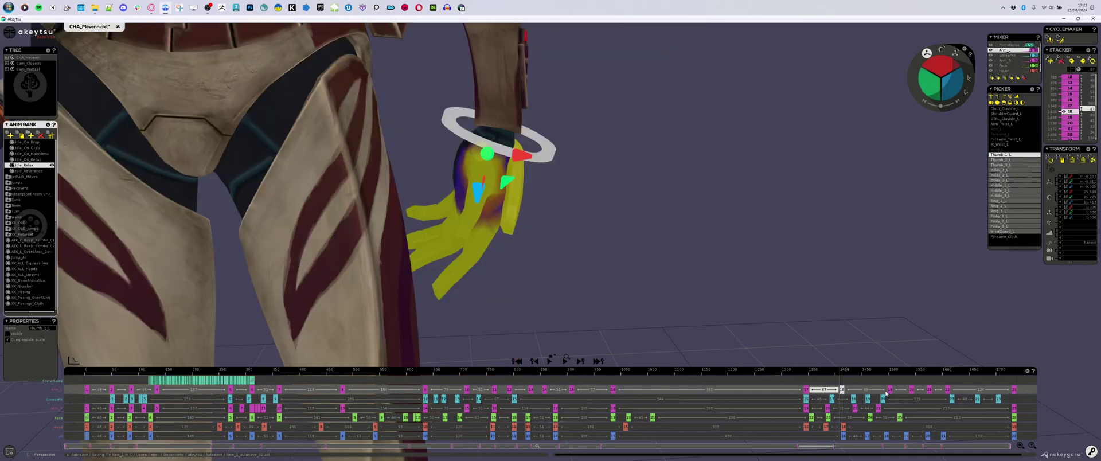
pyautogui.click(889, 390)
pyautogui.click(912, 390)
pyautogui.click(929, 390)
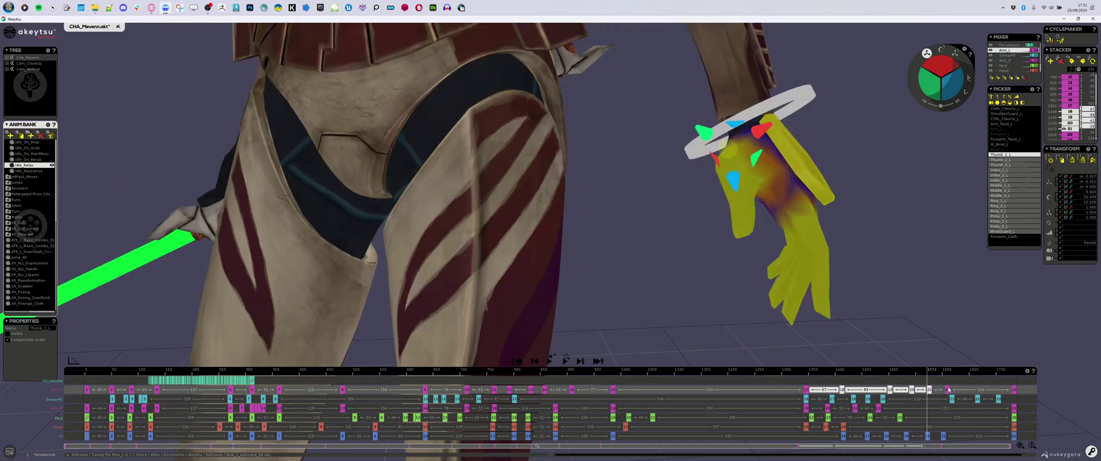
pyautogui.click(948, 390)
pyautogui.click(1015, 391)
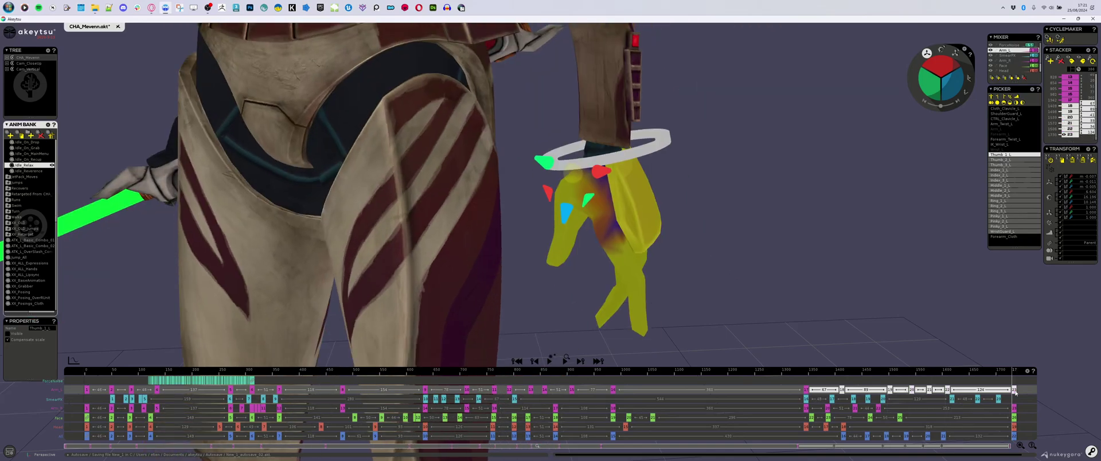
pyautogui.click(925, 372)
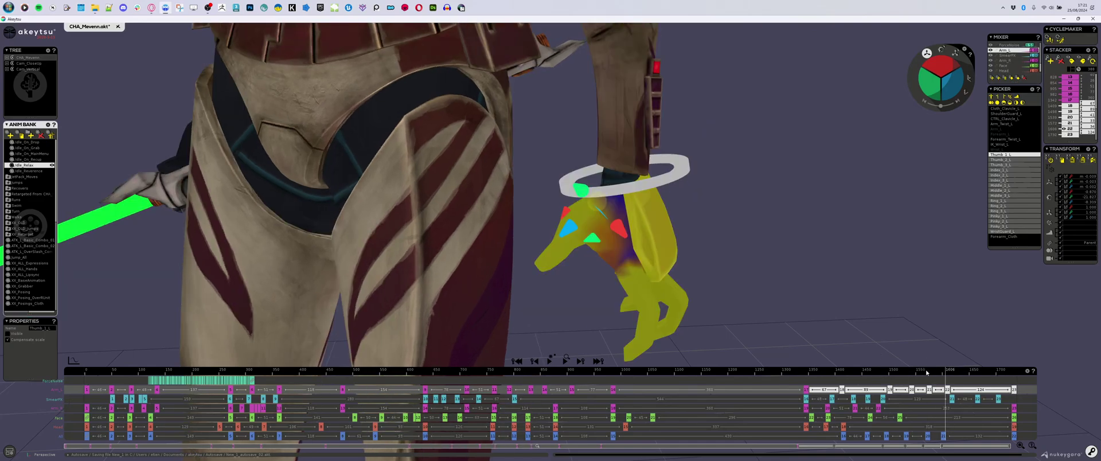
# Step back and forth through Arm_L keys 18 to 23 to check the pasted left-hand poses
pyautogui.click(842, 391)
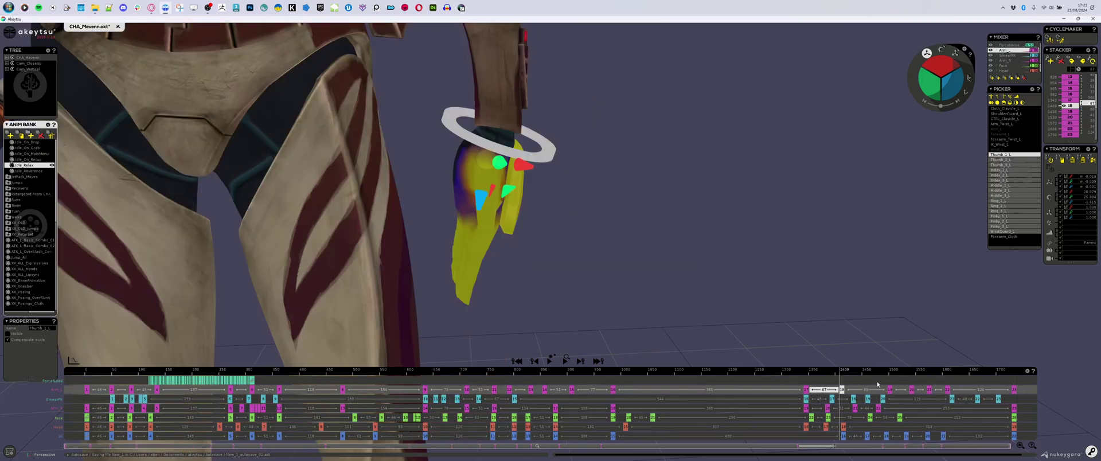
pyautogui.click(947, 391)
pyautogui.press('Left')
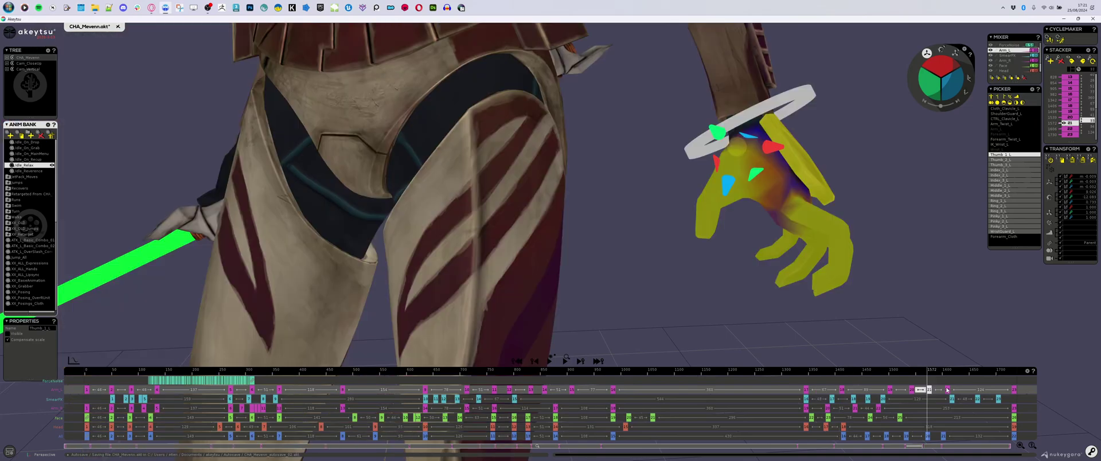
pyautogui.press('Right')
pyautogui.press('Left')
pyautogui.press('Left')
pyautogui.press('Right')
pyautogui.press('Right')
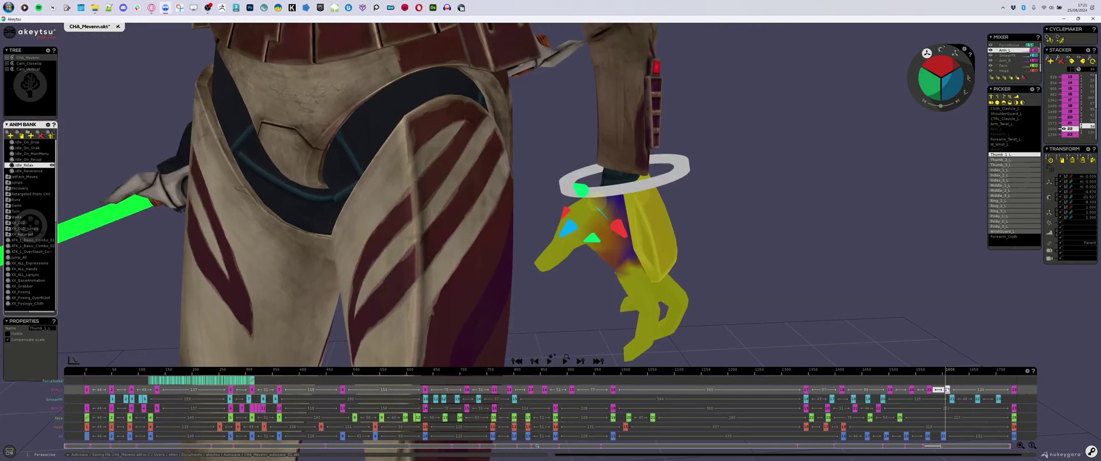
pyautogui.press('Right')
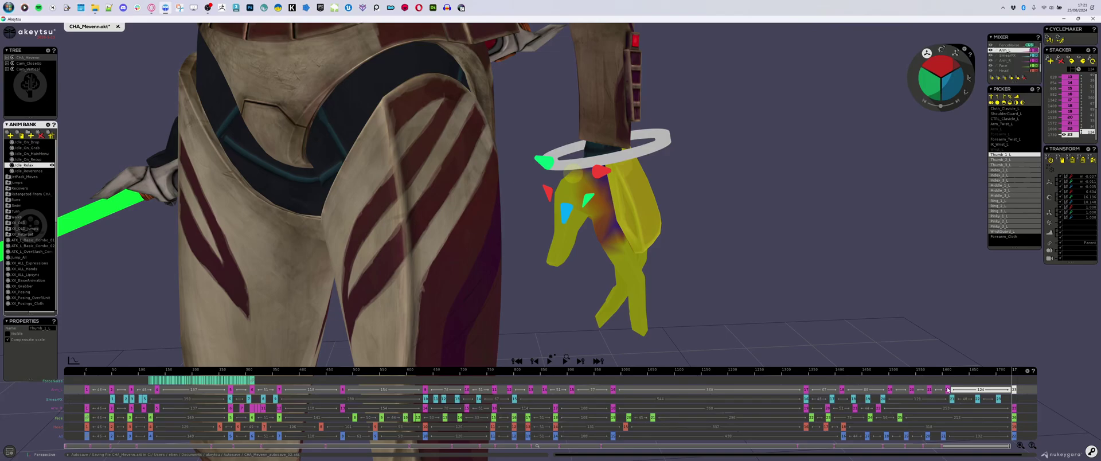
# Play back and scrub the Idle_Relax animation from a wider view to review the left hand's motion
pyautogui.moveTo(765, 303)
pyautogui.mouseDown(button='middle')
pyautogui.moveTo(688, 278)
pyautogui.moveTo(763, 305)
pyautogui.mouseUp(button='middle')
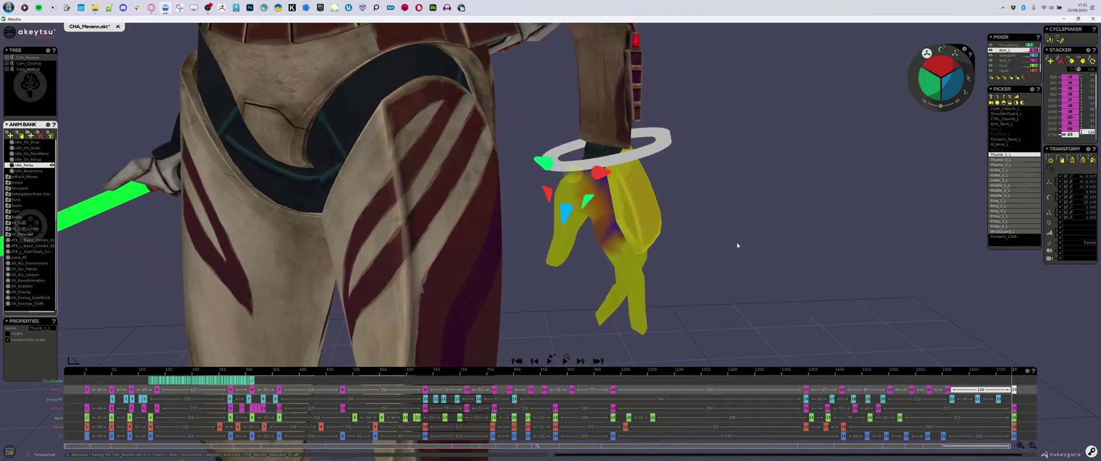
pyautogui.scroll(-5, 740, 244)
pyautogui.press('Left')
pyautogui.press('Left')
pyautogui.press('Left')
pyautogui.press('Left')
pyautogui.scroll(4, 803, 228)
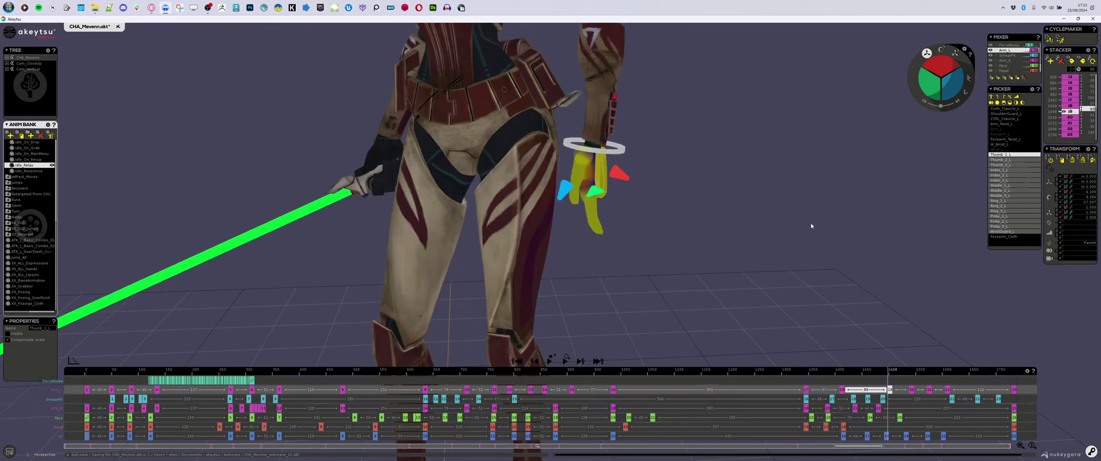
pyautogui.press('Left')
pyautogui.press('space')
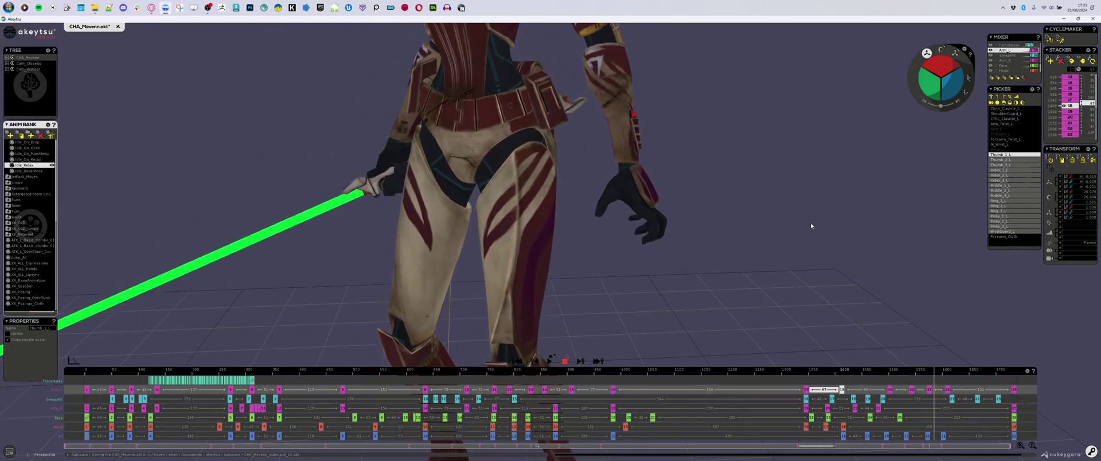
pyautogui.press('space')
pyautogui.moveTo(841, 376); pyautogui.dragTo(865, 368)
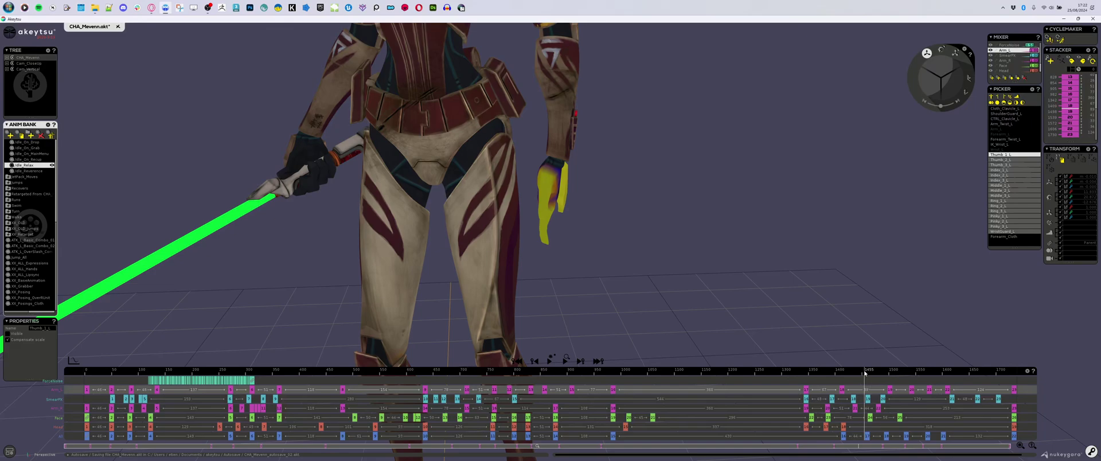
pyautogui.moveTo(865, 373); pyautogui.dragTo(645, 379)
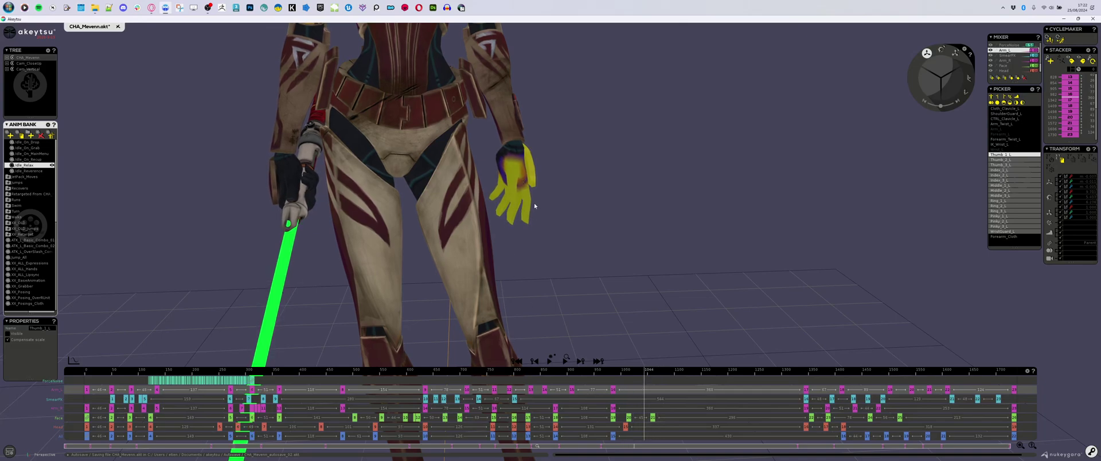
# In XX_ALL_Hands, add a key near the end, paste the copied left-hand pose onto it and mirror it to the right hand
pyautogui.click(29, 269)
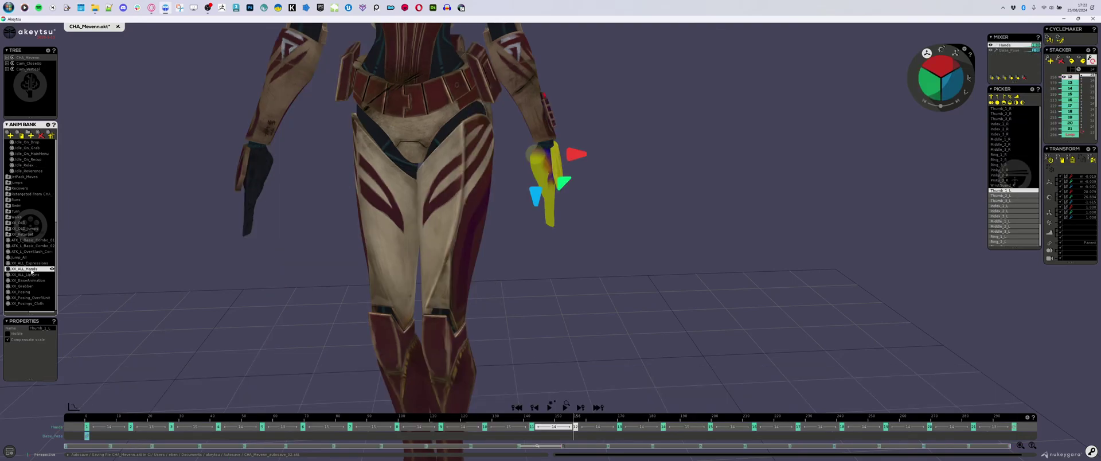
pyautogui.moveTo(902, 424); pyautogui.dragTo(973, 427)
pyautogui.click(974, 427)
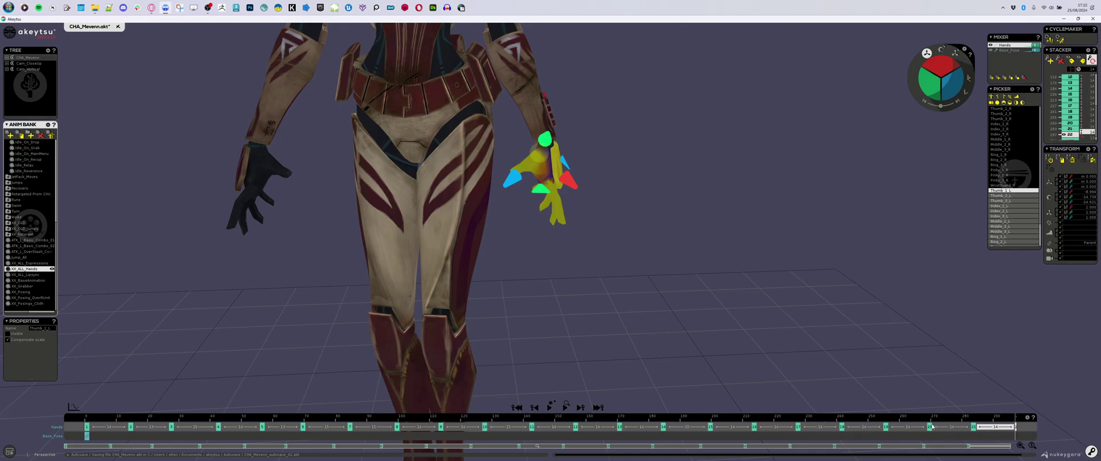
pyautogui.hotkey('ctrl', 'v')
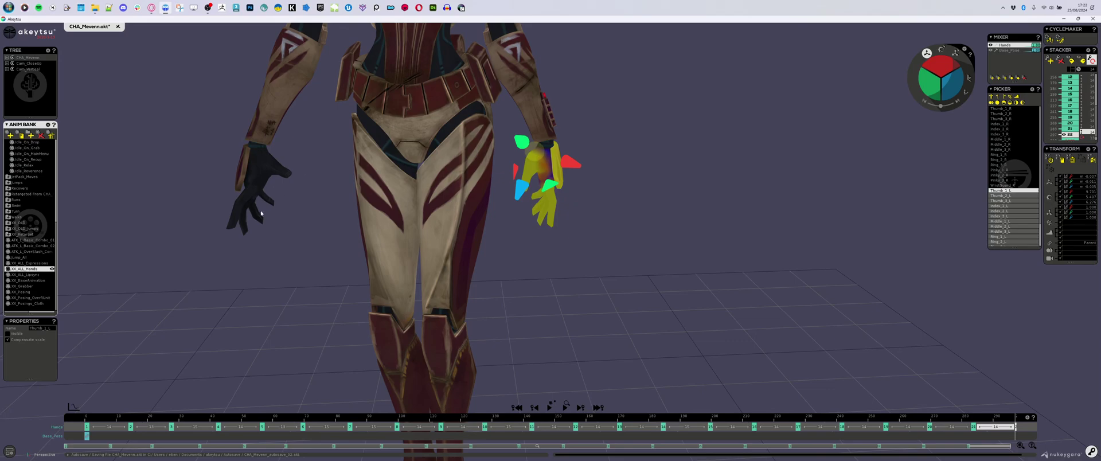
pyautogui.click(1094, 162)
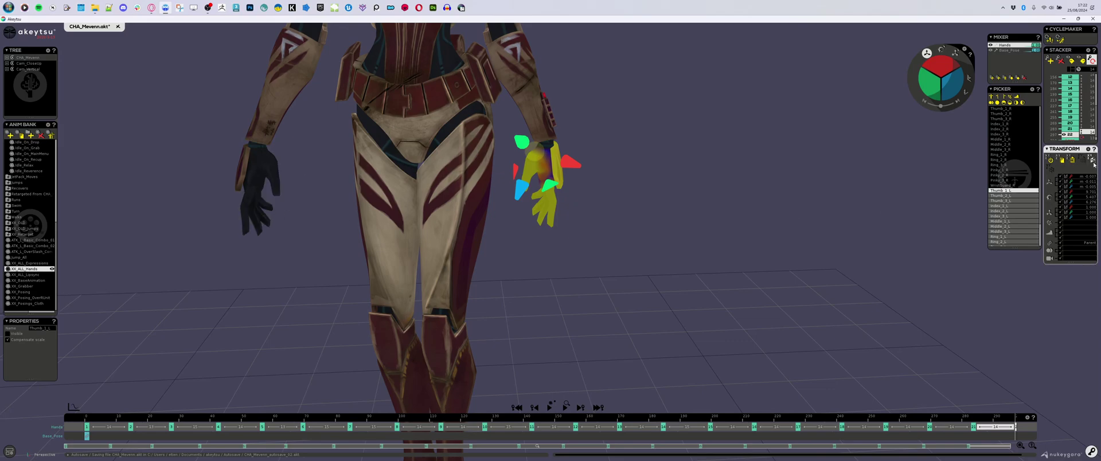
pyautogui.click(1020, 445)
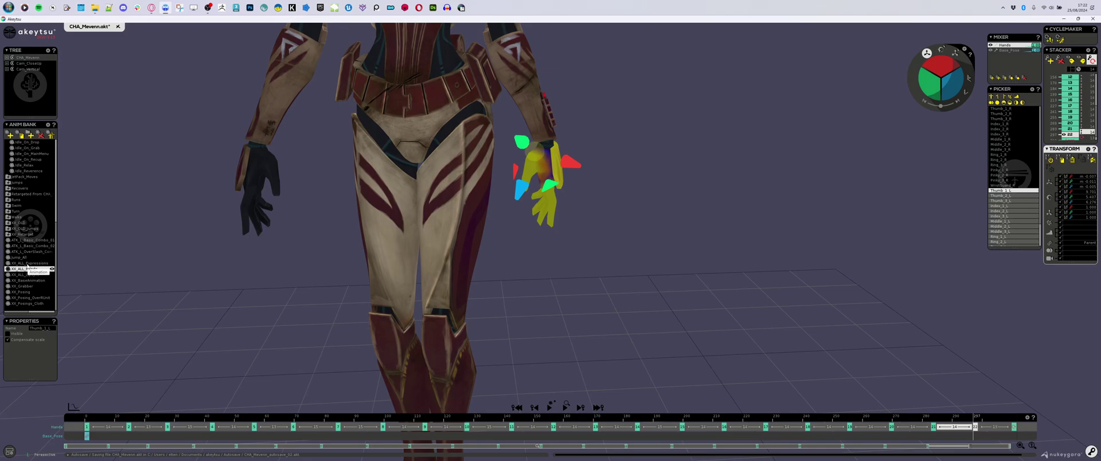
# Open the XX_ALL_Expressions library animation, scan its early keys and frame the character's face
pyautogui.click(29, 264)
pyautogui.scroll(-2, 389, 146)
pyautogui.moveTo(388, 145); pyautogui.dragTo(541, 215, button='middle')
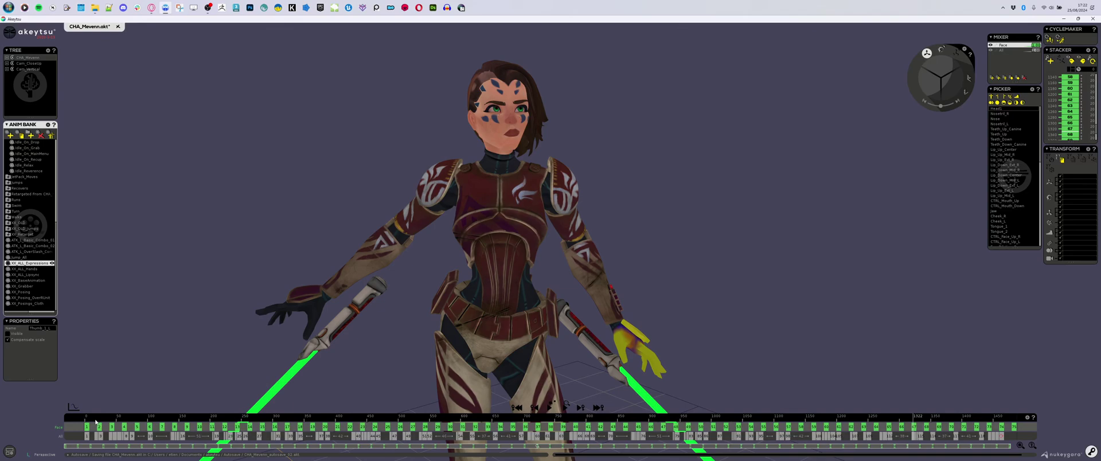
pyautogui.moveTo(88, 420); pyautogui.dragTo(367, 431)
pyautogui.press('Right')
pyautogui.press('Right')
pyautogui.press('Right')
pyautogui.press('Right')
pyautogui.press('Right')
pyautogui.press('Right')
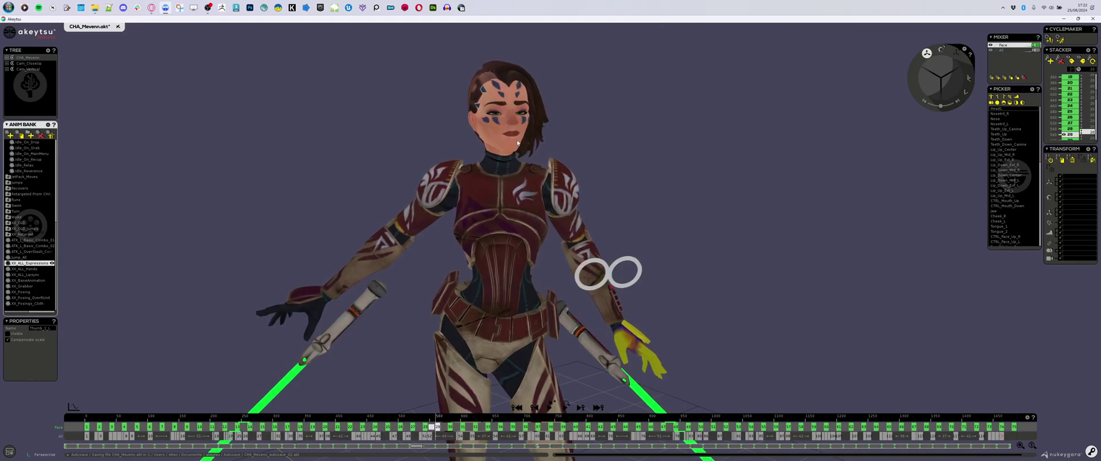
pyautogui.press('Right')
pyautogui.scroll(5, 605, 197)
pyautogui.keyDown('alt'); pyautogui.moveTo(568, 94); pyautogui.dragTo(634, 266, button='middle'); pyautogui.keyUp('alt')
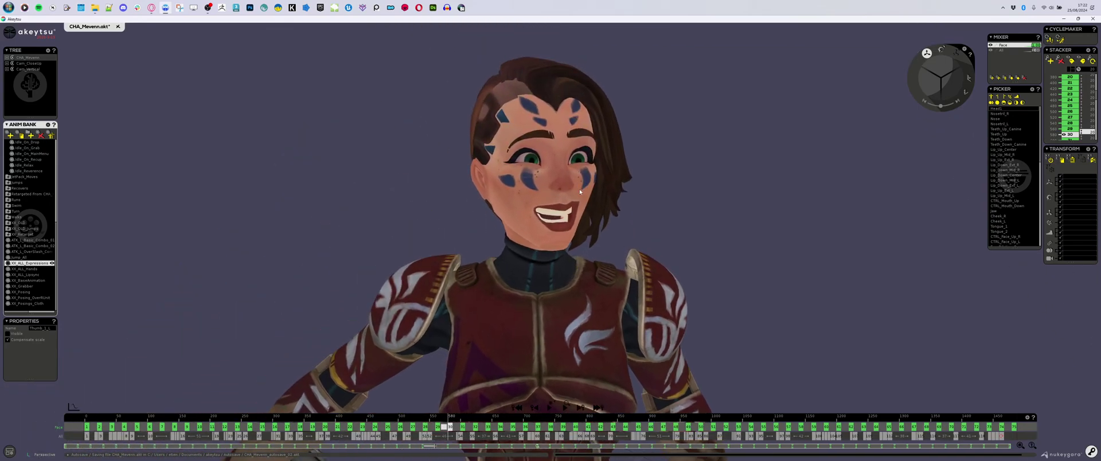
# Step key by key through the Face layer to examine the stored facial expressions up close
pyautogui.press('Right')
pyautogui.press('Right')
pyautogui.press('Right')
pyautogui.press('Right')
pyautogui.press('Right')
pyautogui.press('Right')
pyautogui.press('Right')
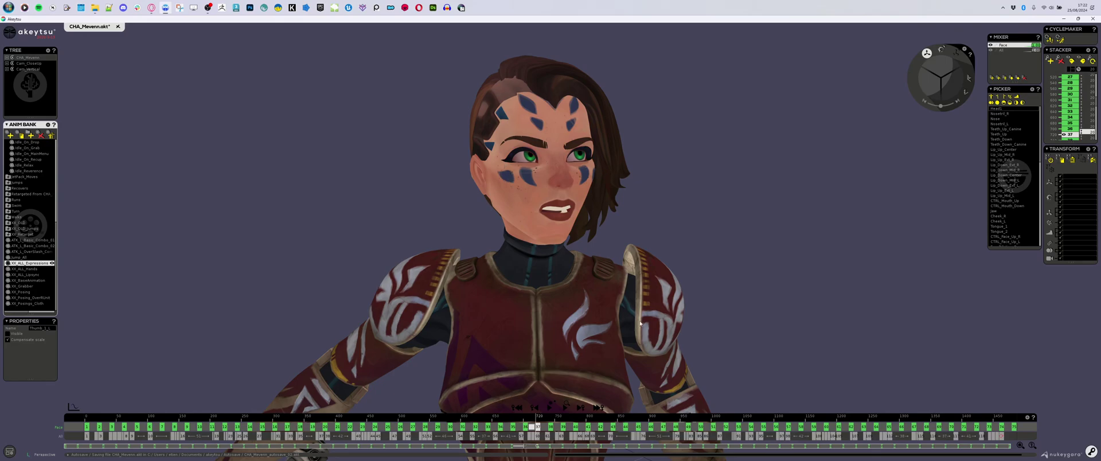
pyautogui.press('Right')
pyautogui.press('Right')
pyautogui.press('Right')
pyautogui.press('Right')
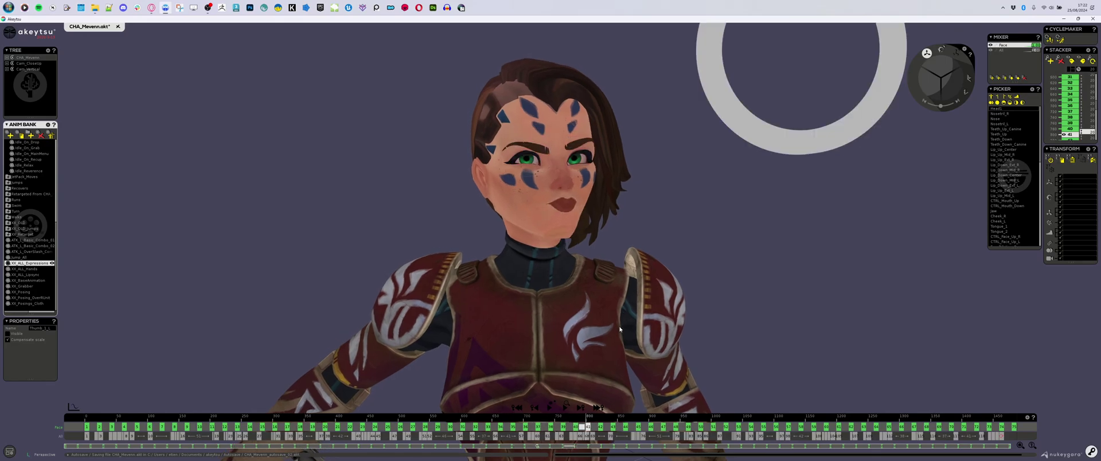
pyautogui.press('Right')
pyautogui.press('Right')
pyautogui.press('Right')
pyautogui.press('Right')
pyautogui.press('Right')
pyautogui.press('Right')
pyautogui.press('Right')
pyautogui.press('Right')
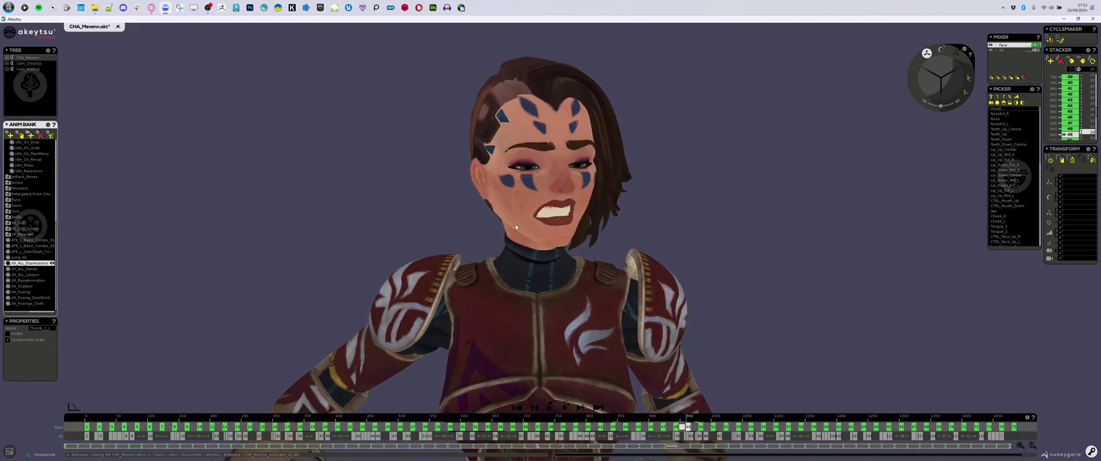
pyautogui.press('Right')
pyautogui.press('Right')
pyautogui.press('Right')
pyautogui.press('Right')
pyautogui.press('Right')
pyautogui.press('Right')
pyautogui.press('Right')
pyautogui.press('Right')
pyautogui.press('Right')
pyautogui.press('Right')
pyautogui.press('Right')
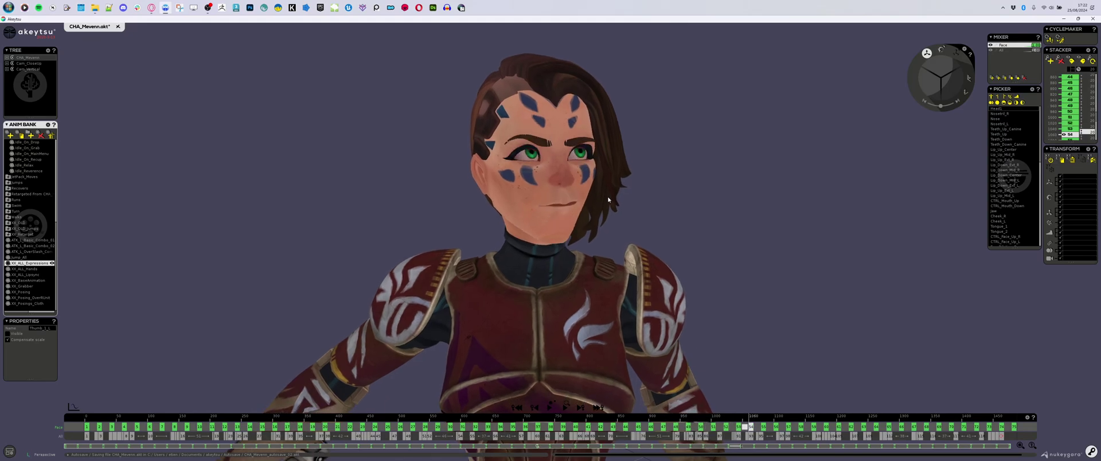
pyautogui.press('Right')
pyautogui.press('Right')
pyautogui.press('Right')
pyautogui.press('Right')
pyautogui.press('Right')
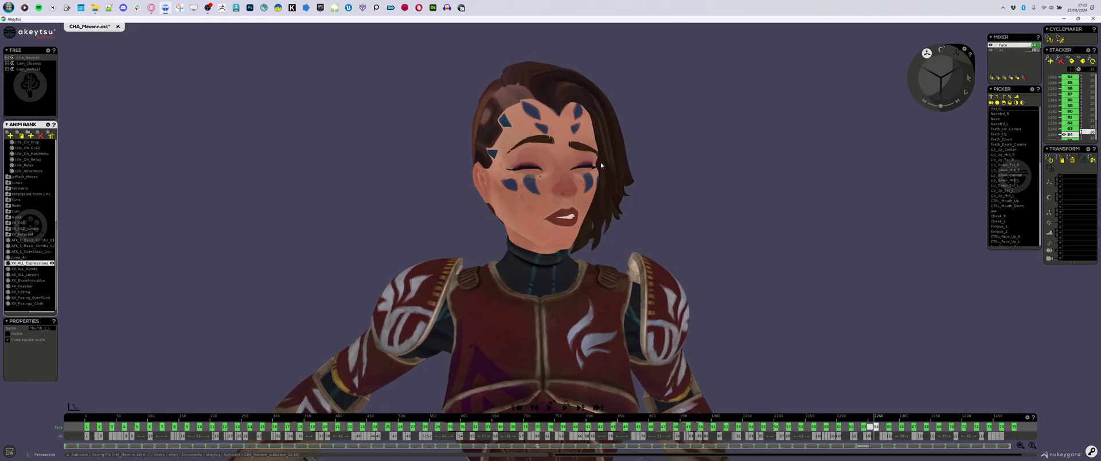
# Step back and forth between the late keys of XX_ALL_Expressions to compare the stored expressions from a frontal view
pyautogui.keyDown('alt'); pyautogui.moveTo(719, 204); pyautogui.dragTo(464, 197); pyautogui.keyUp('alt')
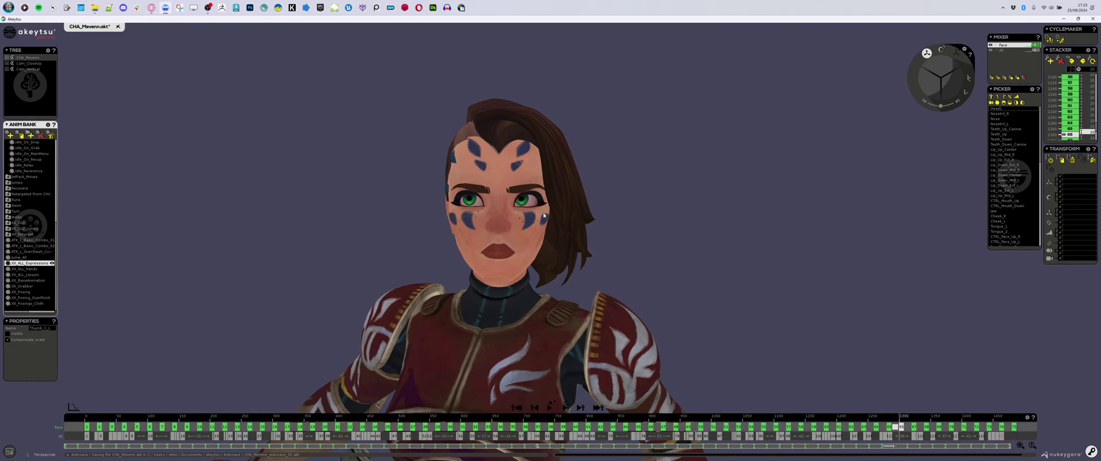
pyautogui.press('Right')
pyautogui.press('Left')
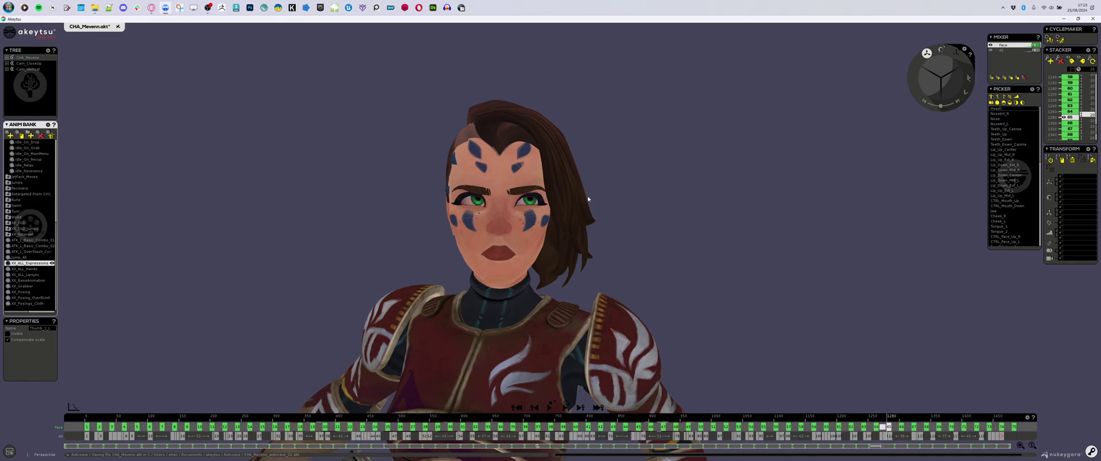
pyautogui.moveTo(832, 427); pyautogui.dragTo(863, 427)
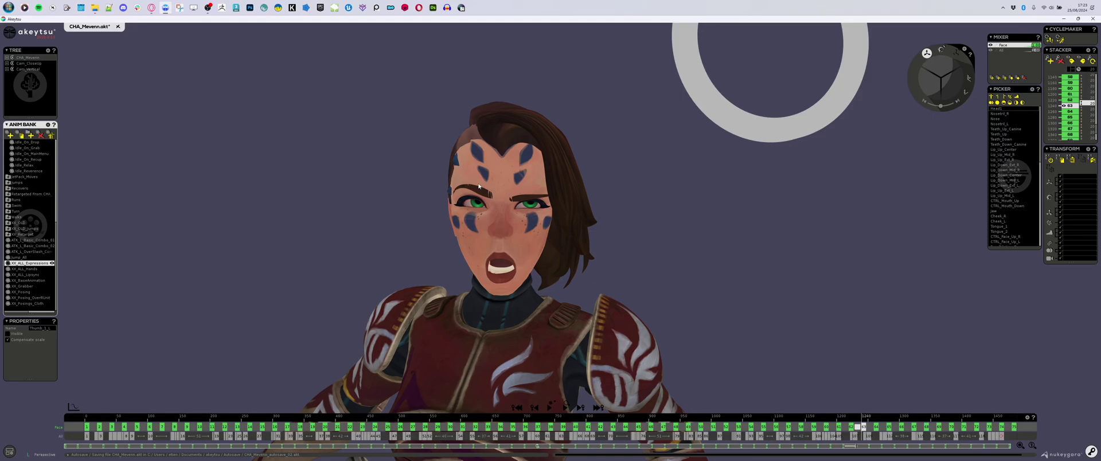
pyautogui.press('Down')
# Select all the face bones, then only the right and left upper-face controllers, to examine which areas they influence
pyautogui.click(992, 99)
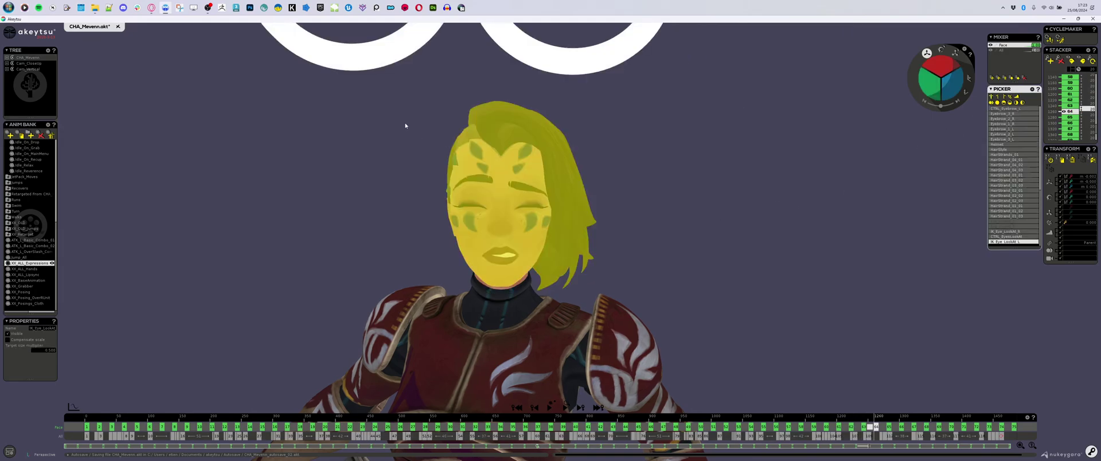
pyautogui.moveTo(507, 164); pyautogui.dragTo(611, 221)
pyautogui.scroll(5, 548, 240)
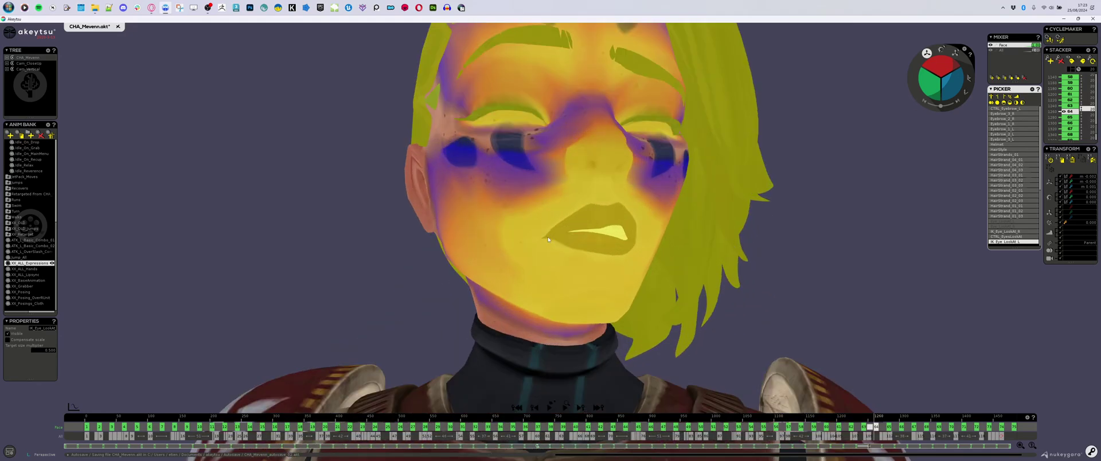
pyautogui.click(509, 130)
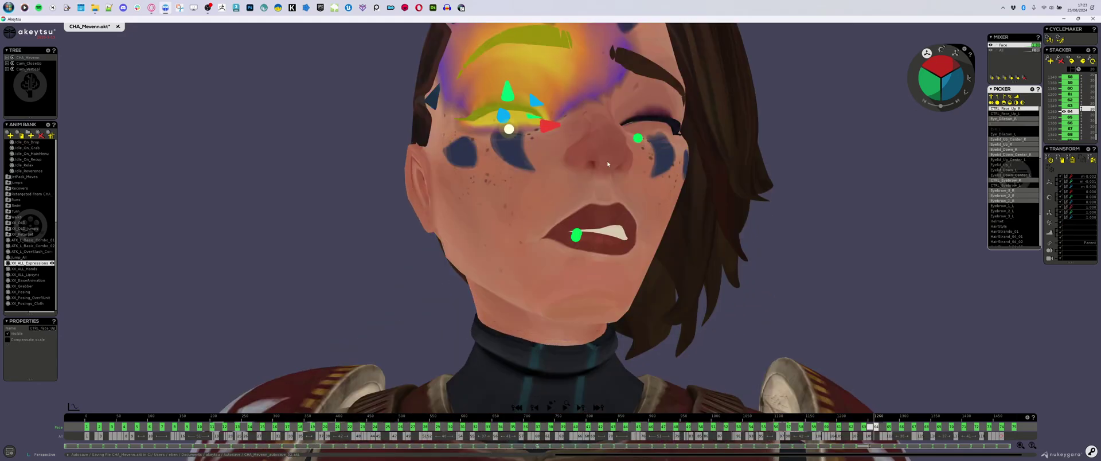
pyautogui.click(638, 138)
pyautogui.moveTo(638, 138); pyautogui.dragTo(741, 255, button='middle')
pyautogui.scroll(-3, 782, 206)
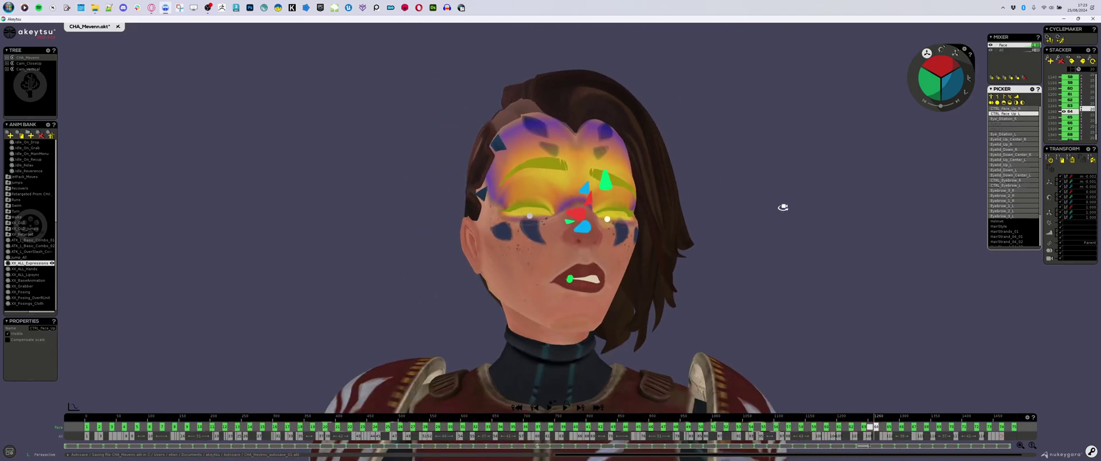
pyautogui.moveTo(778, 213); pyautogui.dragTo(561, 239, button='middle')
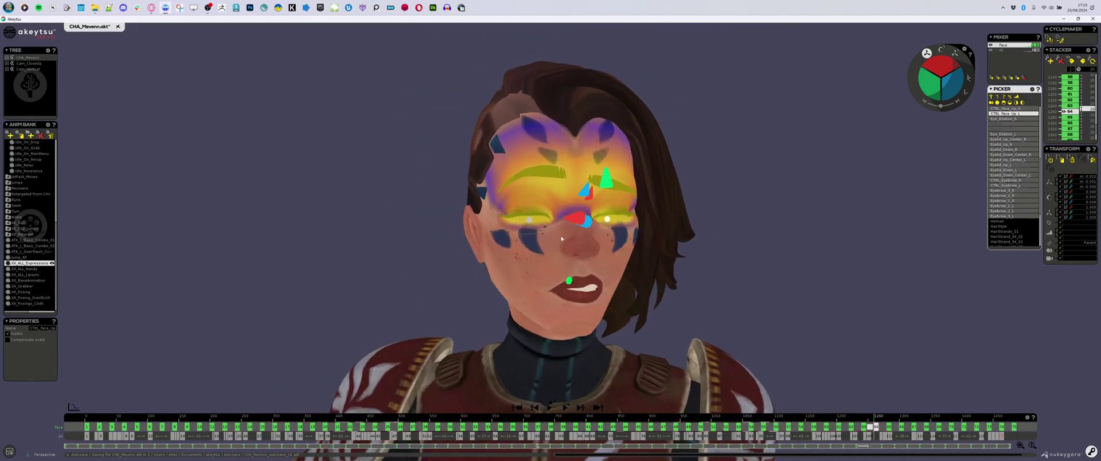
# Select only the CTRL_Face_Up_R controller below the right eye and inspect it up close
pyautogui.click(529, 221)
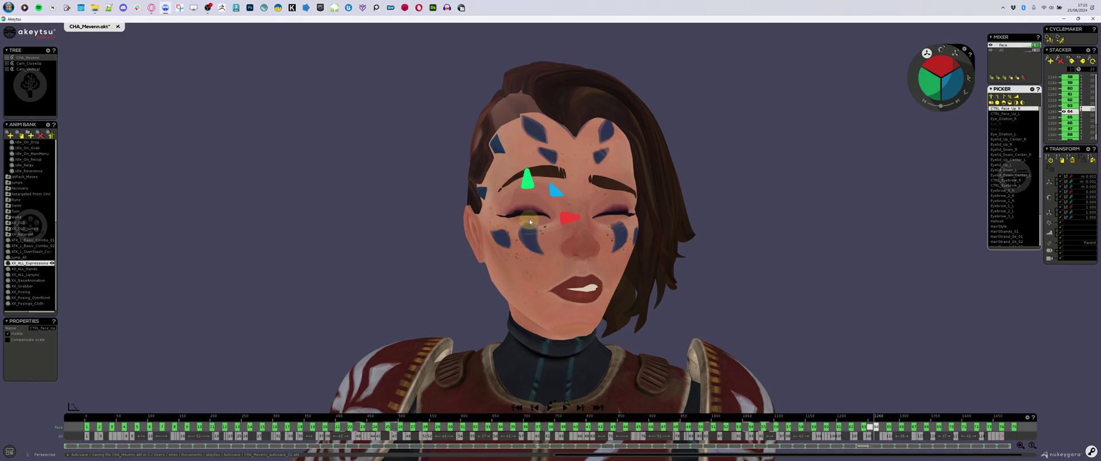
pyautogui.moveTo(698, 248); pyautogui.dragTo(756, 212, button='middle')
pyautogui.scroll(3, 755, 212)
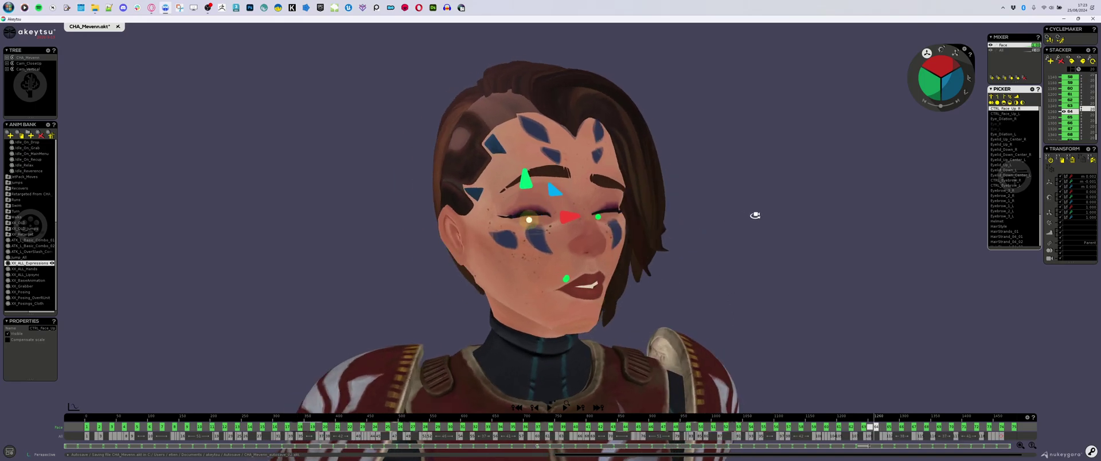
pyautogui.keyDown('shift'); pyautogui.moveTo(540, 152); pyautogui.dragTo(541, 175, button='middle'); pyautogui.keyUp('shift')
pyautogui.moveTo(542, 177); pyautogui.dragTo(541, 161)
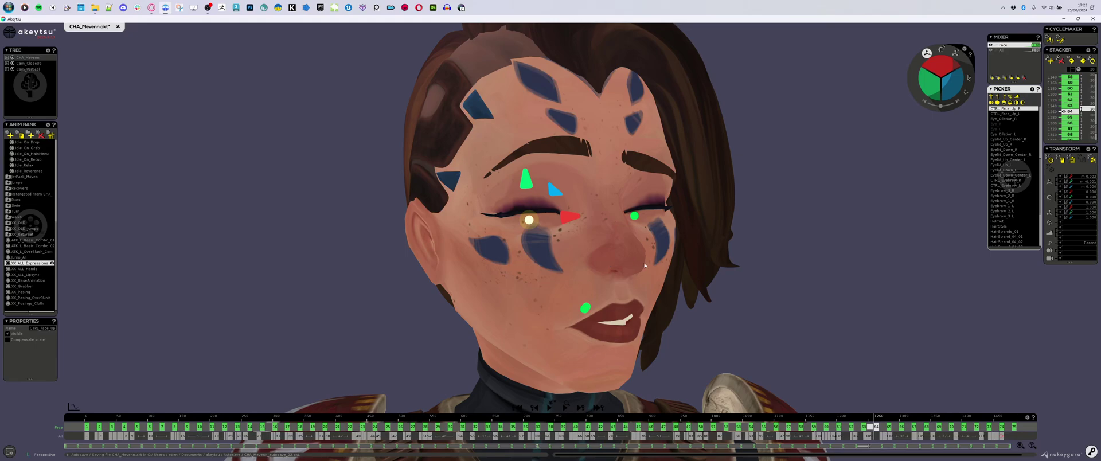
# Compare the scale and move manipulators of the right upper-face controller on the neighbouring expression keys
pyautogui.press('space')
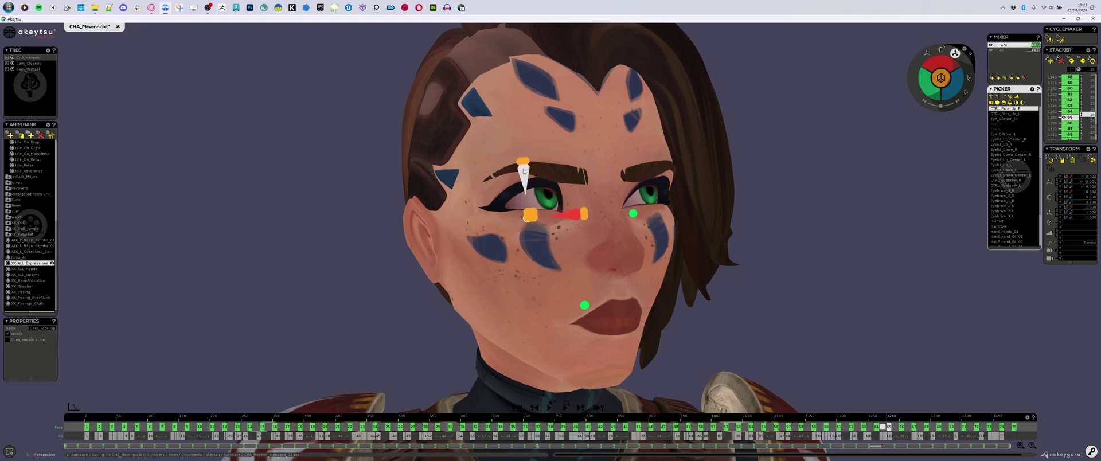
pyautogui.moveTo(532, 206); pyautogui.dragTo(529, 199)
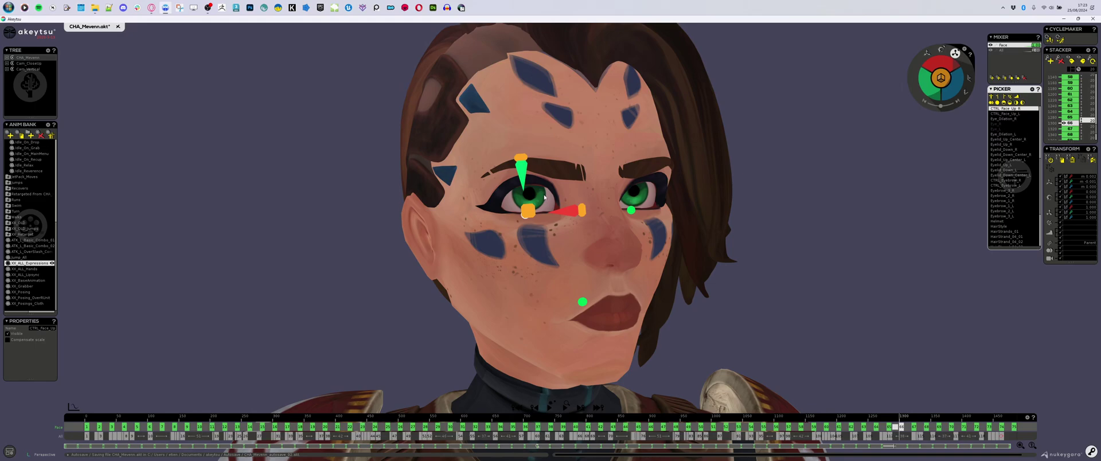
pyautogui.press('e')
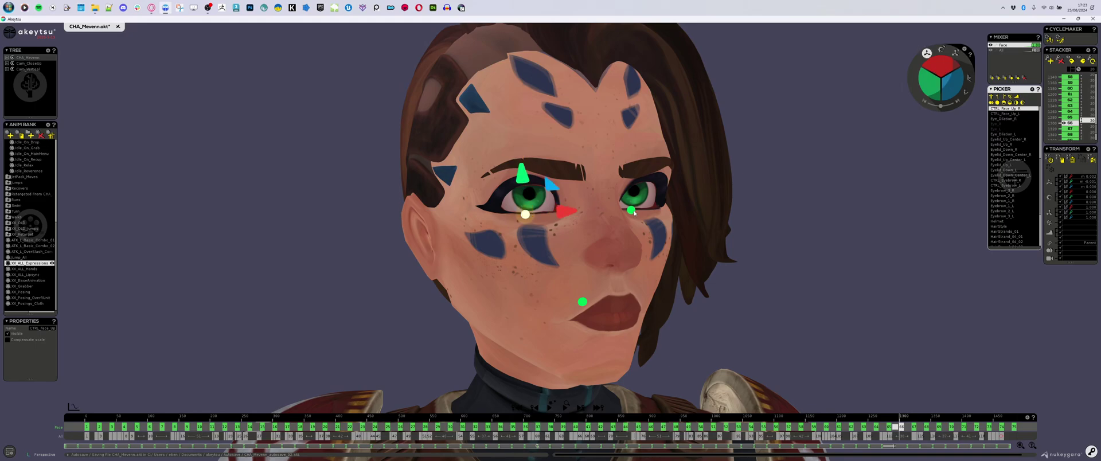
pyautogui.keyDown('alt'); pyautogui.moveTo(702, 309); pyautogui.dragTo(645, 204, button='middle'); pyautogui.keyUp('alt')
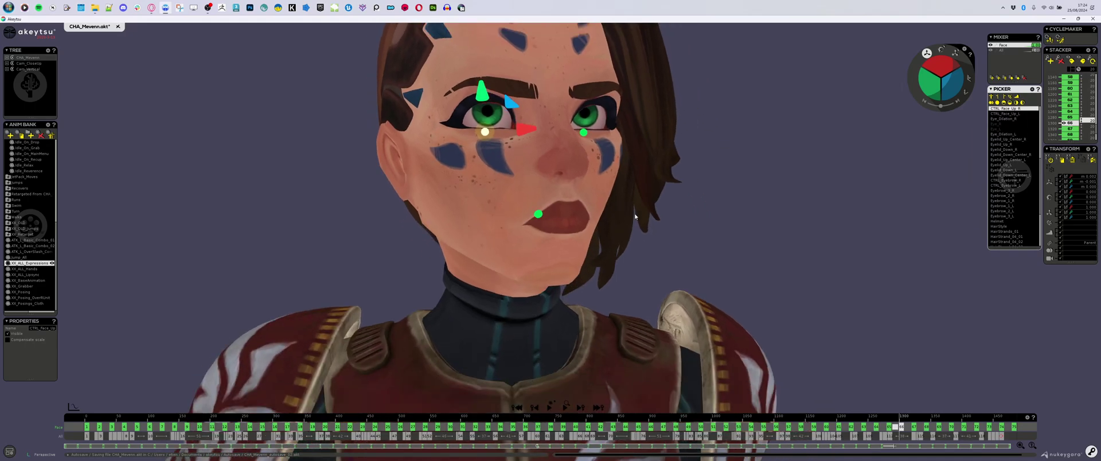
pyautogui.keyDown('alt'); pyautogui.moveTo(645, 204); pyautogui.dragTo(482, 38, button='right'); pyautogui.keyUp('alt')
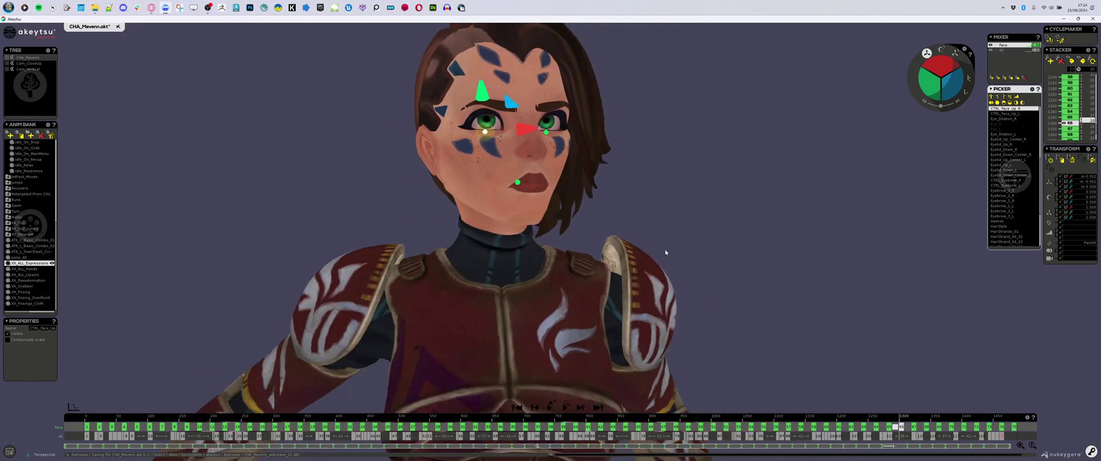
pyautogui.keyDown('alt'); pyautogui.moveTo(665, 252); pyautogui.dragTo(670, 186); pyautogui.keyUp('alt')
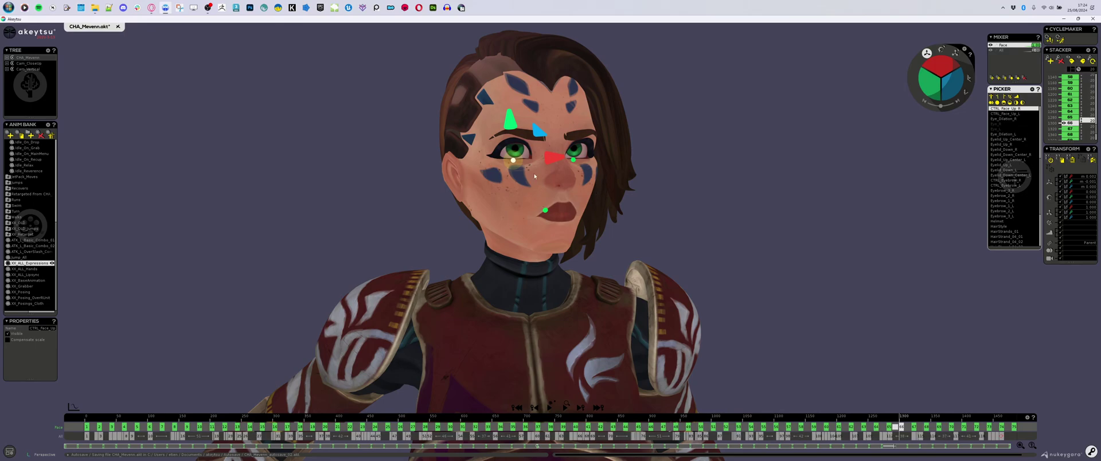
# Select the CTRL_Mouth_Up controller at the corner of the mouth
pyautogui.scroll(8, 532, 169)
pyautogui.scroll(-4, 538, 162)
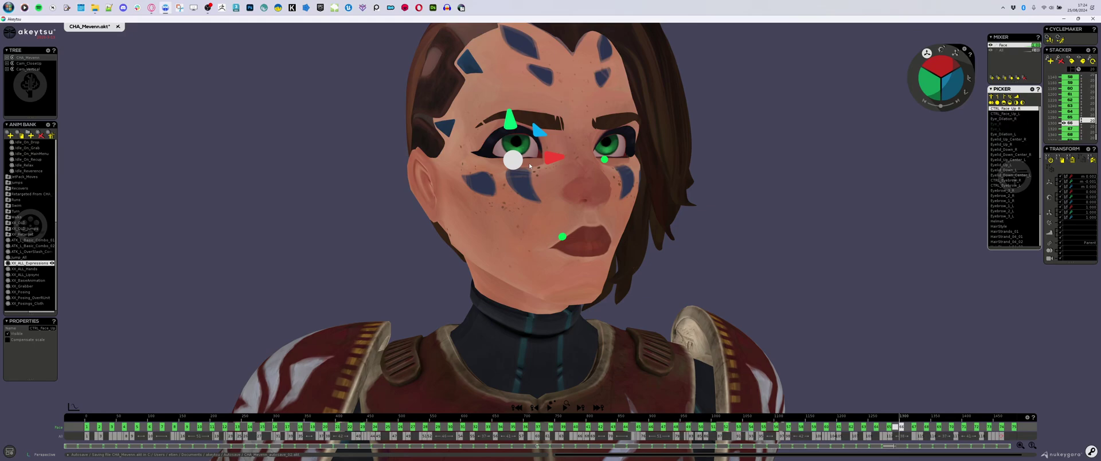
pyautogui.click(563, 237)
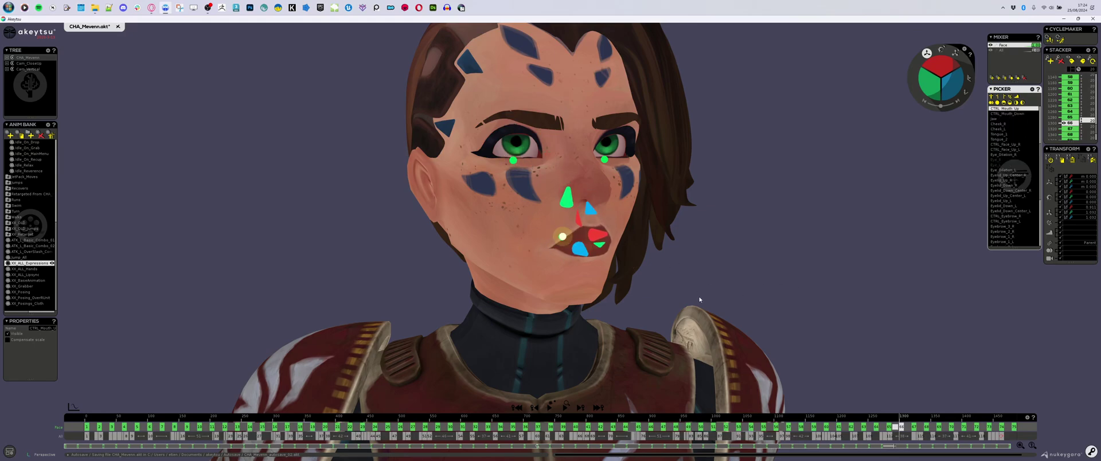
# Select the right and left belt holder controllers on the character's hips and examine their placement
pyautogui.scroll(-5, 674, 249)
pyautogui.scroll(-5, 667, 167)
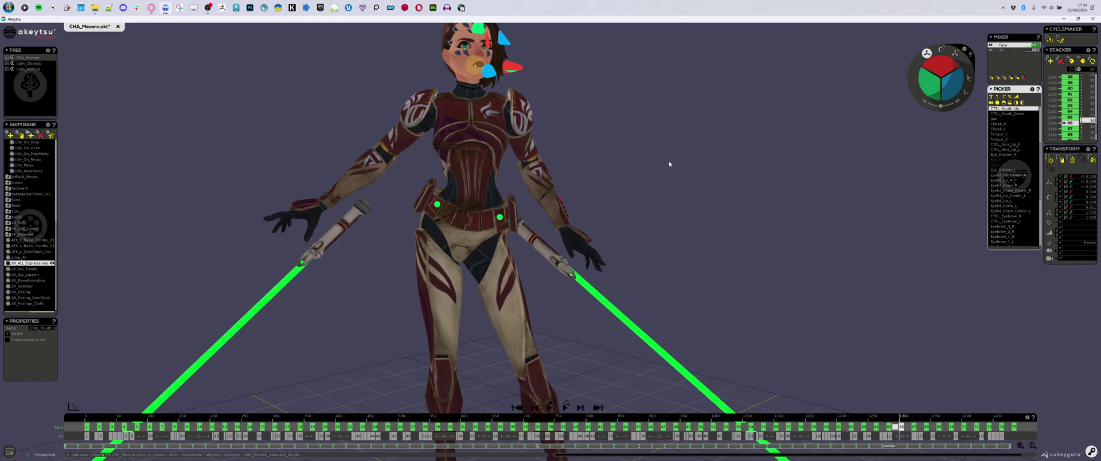
pyautogui.click(437, 205)
pyautogui.click(501, 218)
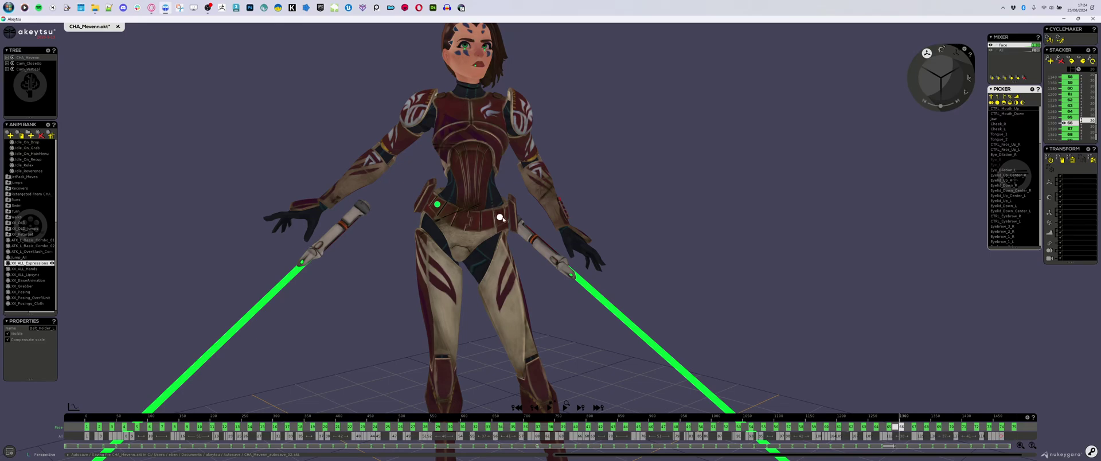
pyautogui.scroll(5, 499, 216)
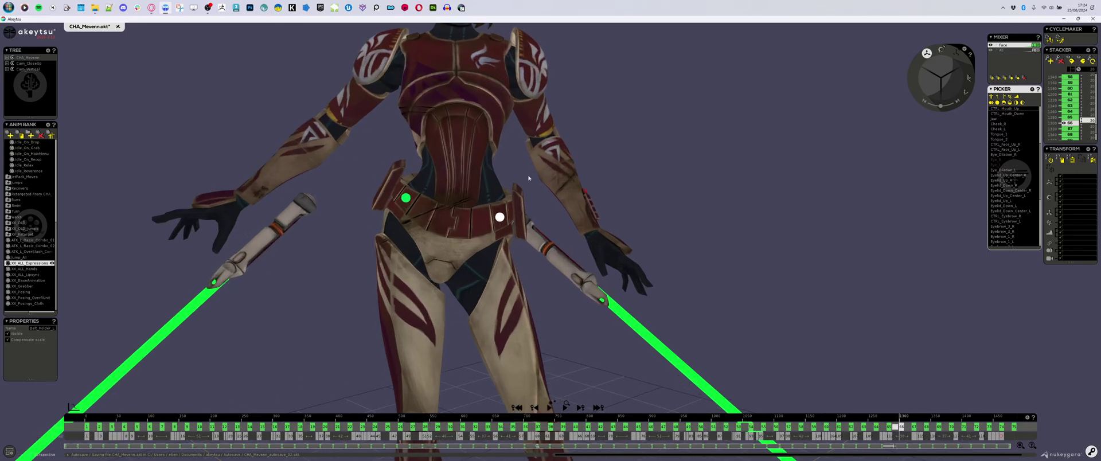
pyautogui.scroll(2, 564, 180)
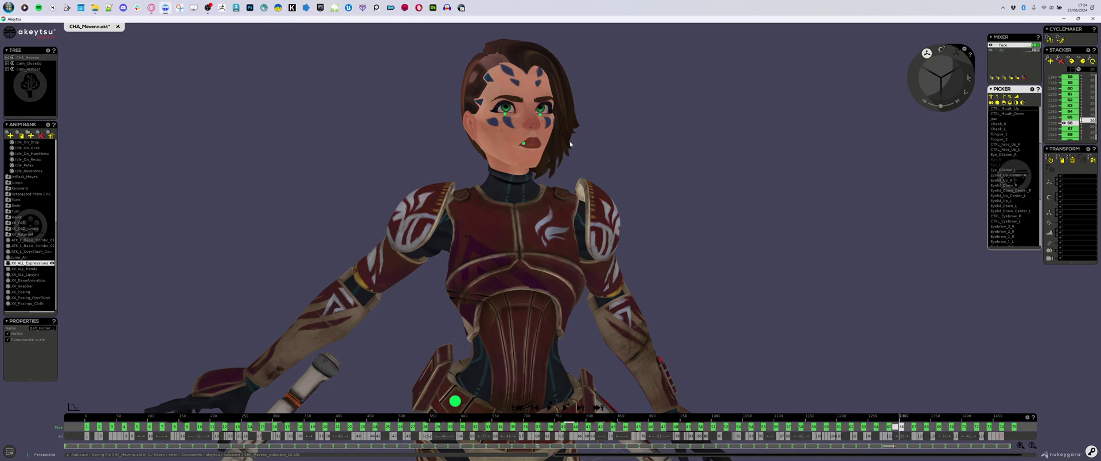
# Select the whole set of face and hair bones and step back through the expression keys to around frame 1080
pyautogui.moveTo(704, 142); pyautogui.dragTo(717, 190, button='middle')
pyautogui.scroll(1, 624, 185)
pyautogui.click(528, 108)
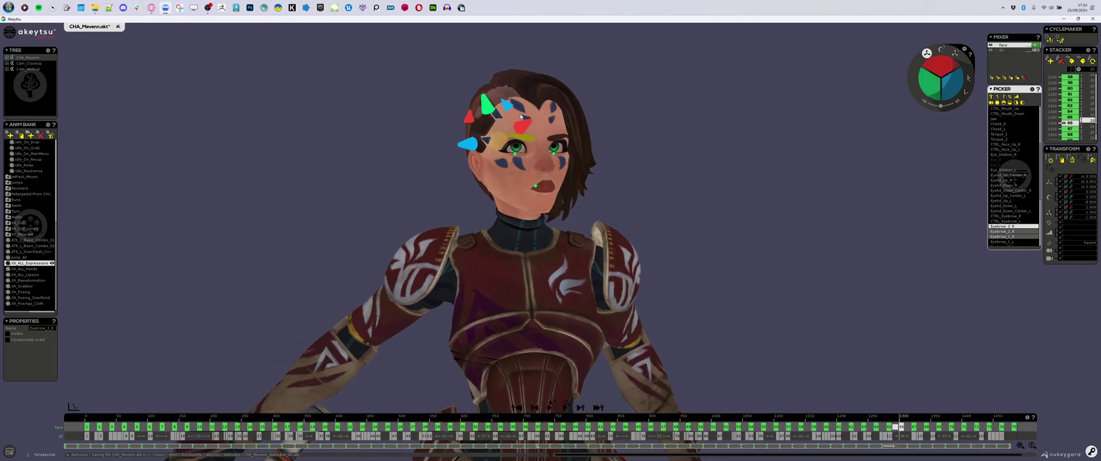
pyautogui.click(523, 102)
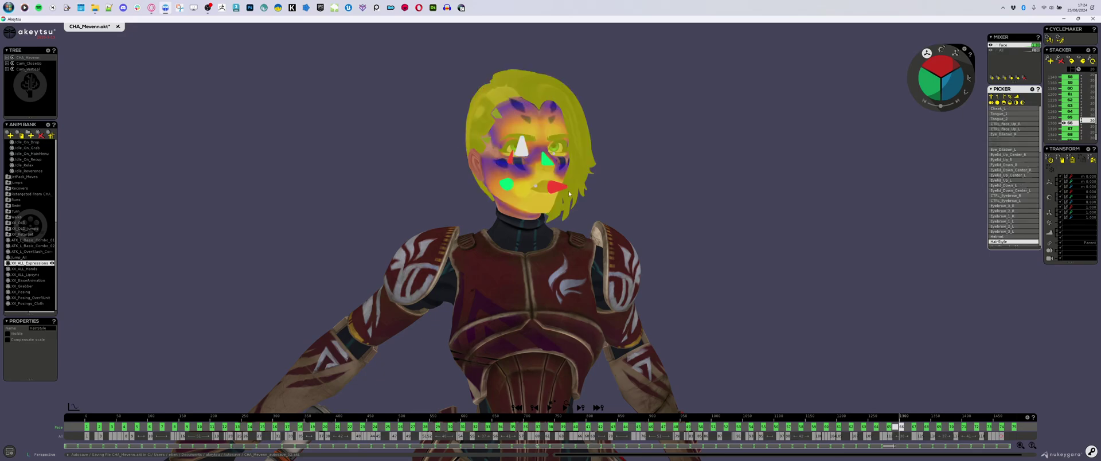
pyautogui.press('Left')
pyautogui.press('Left')
pyautogui.press('Left')
pyautogui.press('Left')
pyautogui.press('Left')
pyautogui.press('Left')
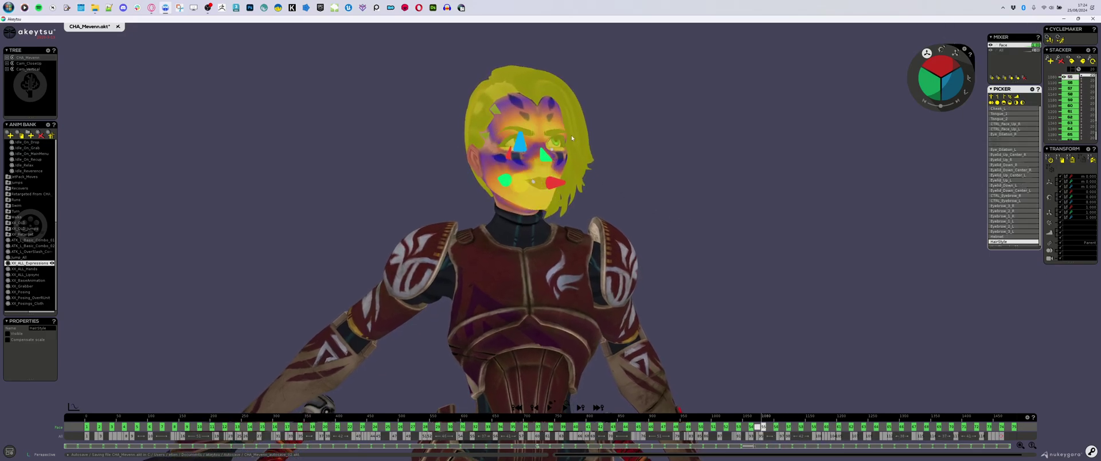
# Go to the last expression key at the end of the timeline and frame the face closely
pyautogui.keyDown('alt'); pyautogui.moveTo(571, 135); pyautogui.dragTo(856, 399, button='right'); pyautogui.keyUp('alt')
pyautogui.click(1025, 434)
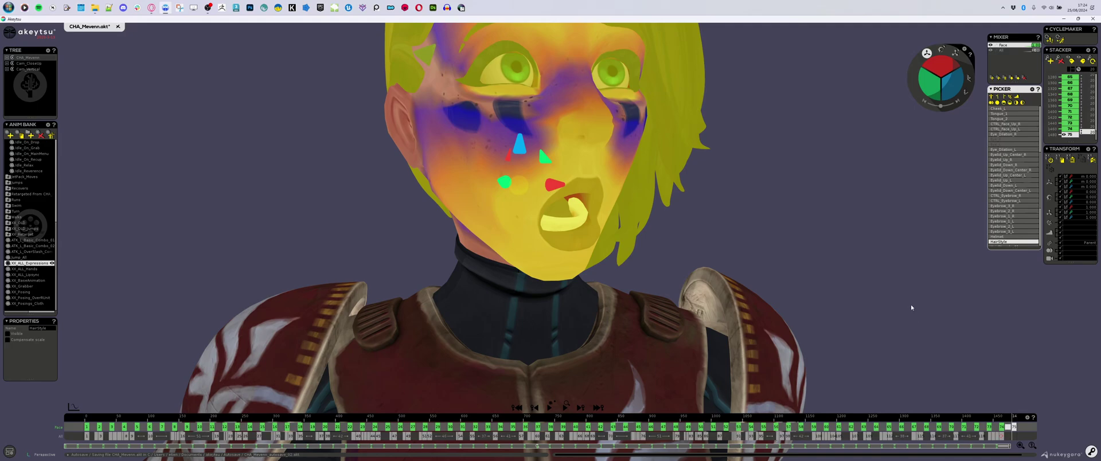
pyautogui.press('Insert')
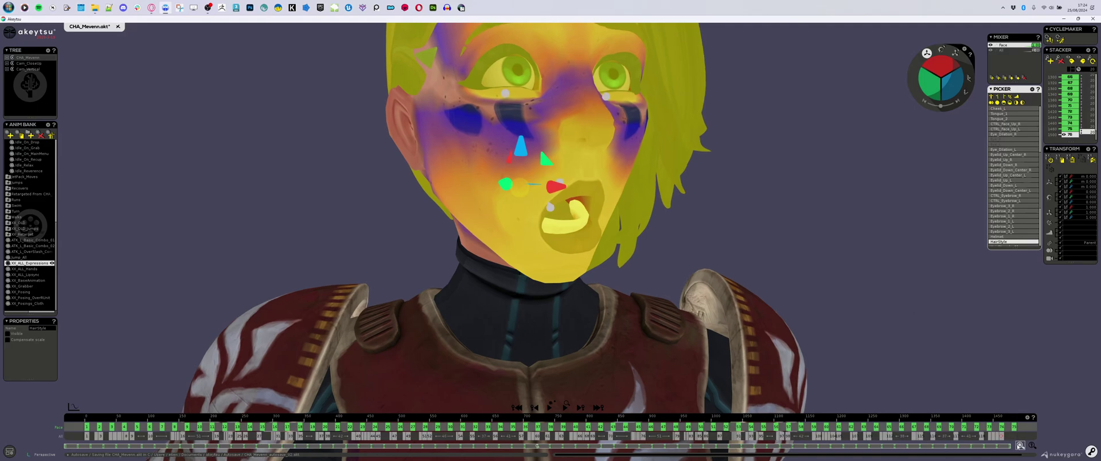
pyautogui.click(1020, 446)
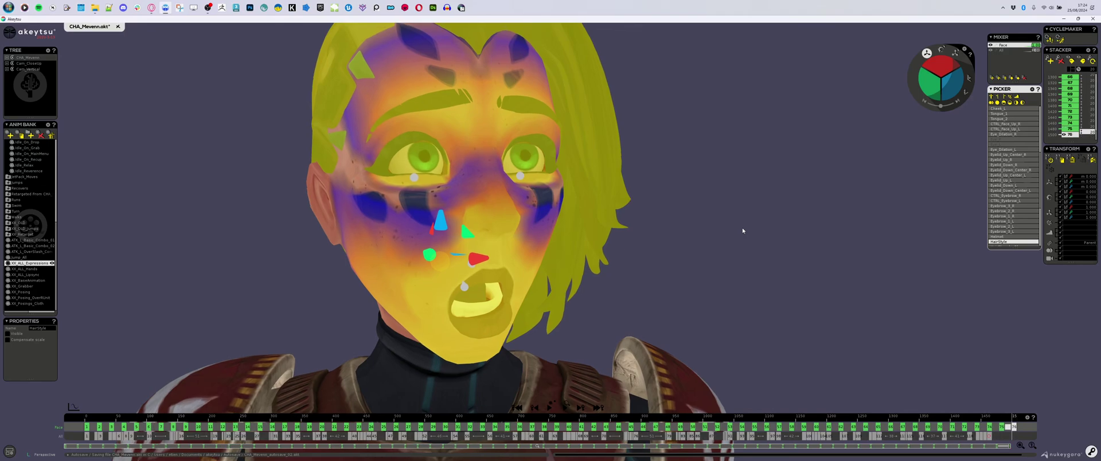
# Select the lower and upper mouth controllers together with all the lip bones
pyautogui.click(465, 287)
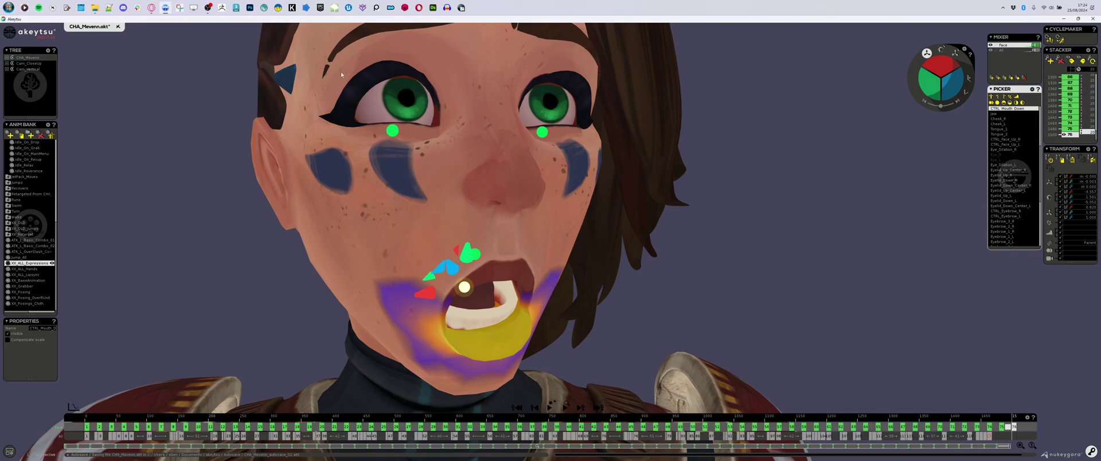
pyautogui.click(476, 254)
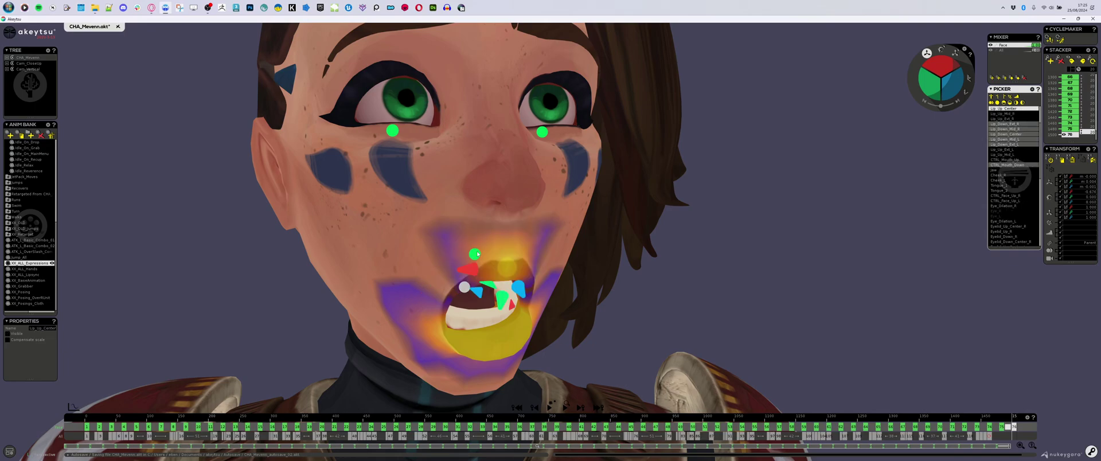
pyautogui.click(477, 254)
pyautogui.moveTo(516, 261); pyautogui.dragTo(619, 265, button='right')
pyautogui.scroll(4, 482, 242)
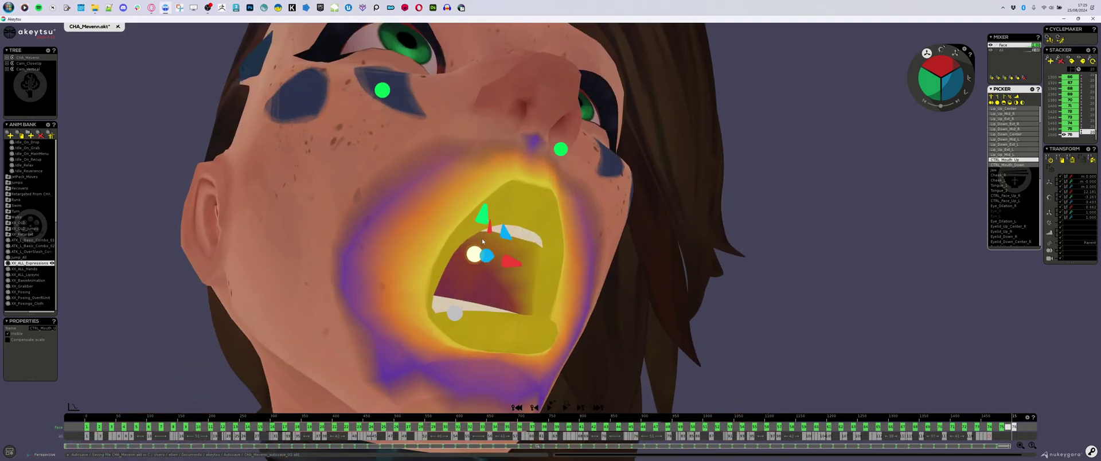
# Extend the mouth selection to the teeth and tongue bones, undoing the unwanted selections
pyautogui.click(524, 233)
pyautogui.hotkey('ctrl', 'z')
pyautogui.click(523, 238)
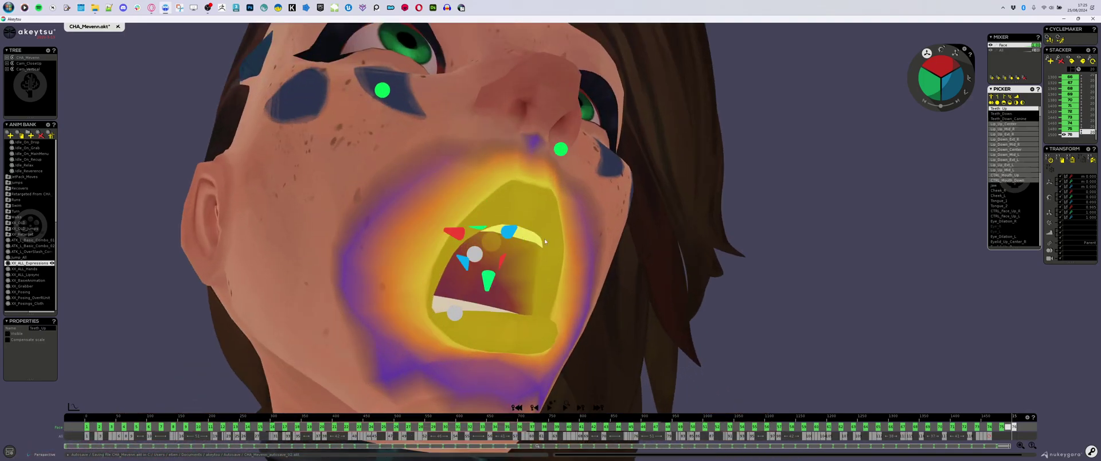
pyautogui.moveTo(524, 239); pyautogui.dragTo(499, 268, button='right')
pyautogui.click(521, 283)
pyautogui.click(493, 271)
pyautogui.click(497, 268)
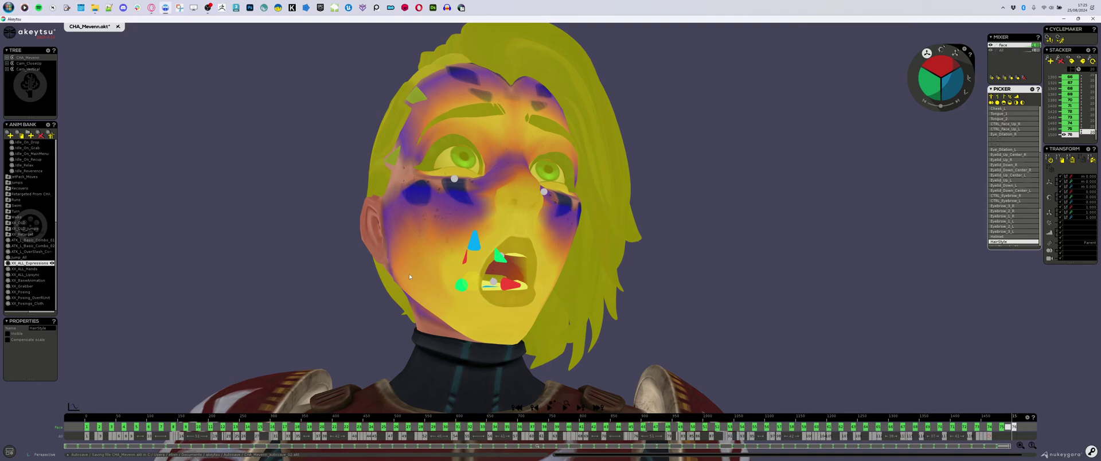
pyautogui.hotkey('ctrl', 'z')
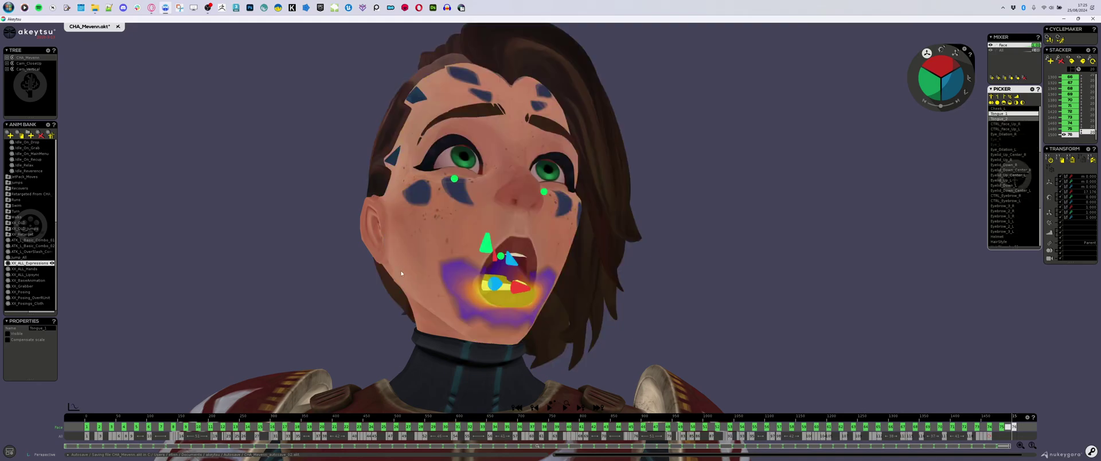
# Add the upper and lower mouth controllers, the lip bones and the upper teeth to the tongue selection
pyautogui.moveTo(528, 249); pyautogui.dragTo(540, 234, button='right')
pyautogui.scroll(5, 539, 232)
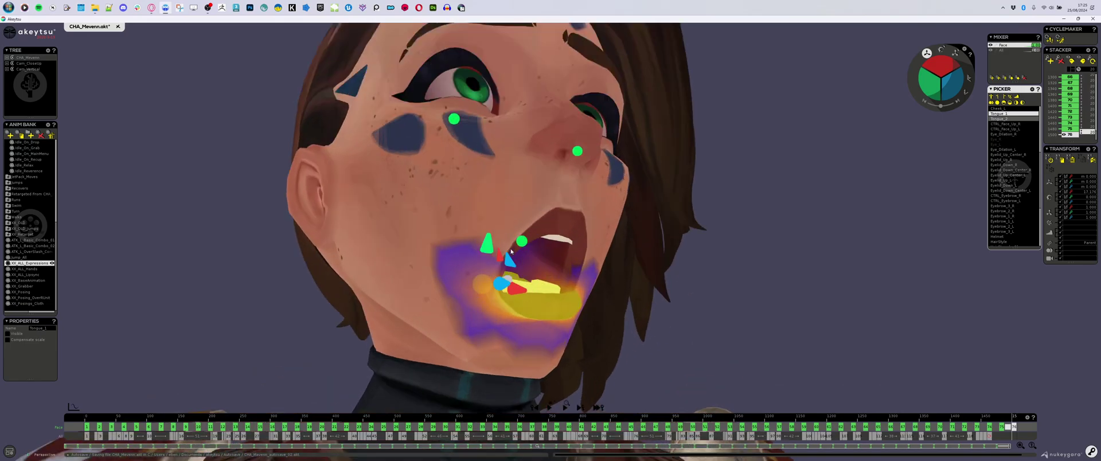
pyautogui.click(536, 231)
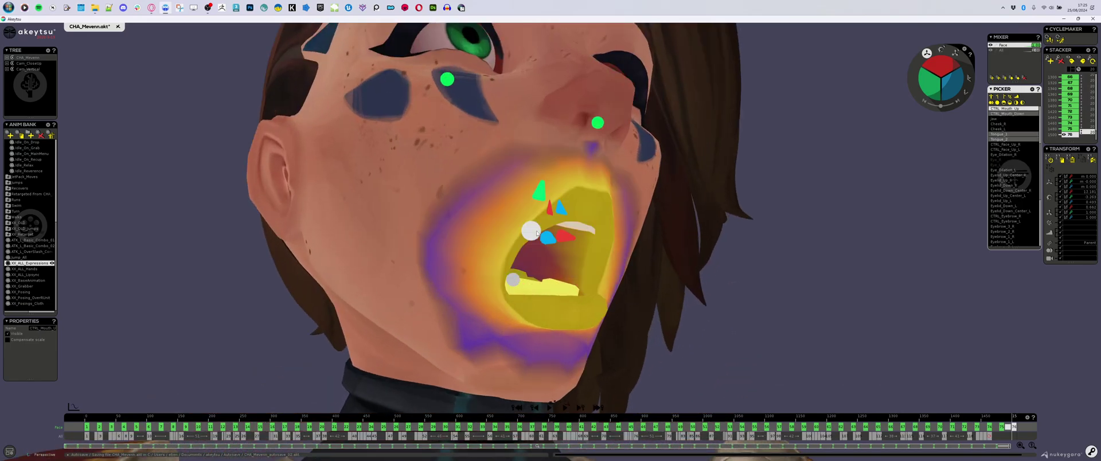
pyautogui.click(578, 230)
pyautogui.moveTo(673, 271); pyautogui.dragTo(462, 279, button='right')
pyautogui.scroll(-4, 668, 284)
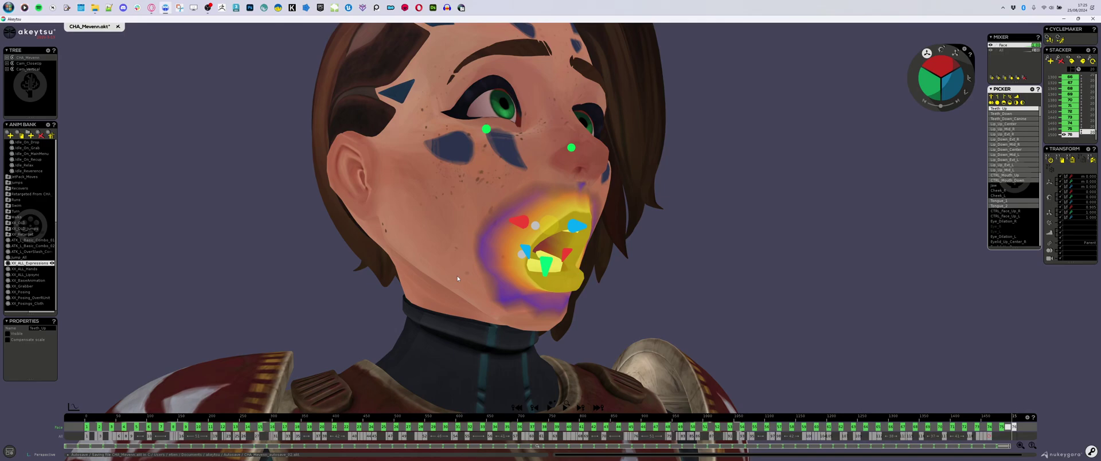
pyautogui.scroll(-4, 491, 238)
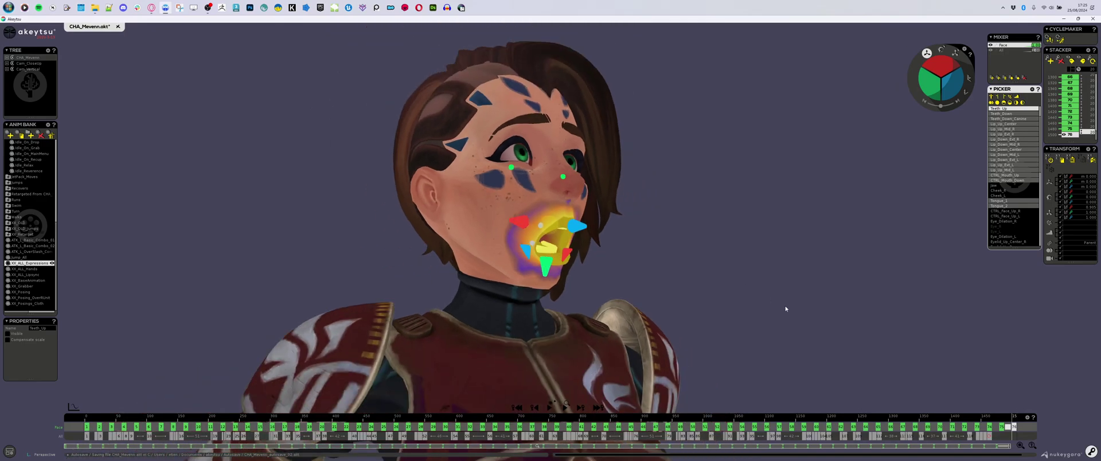
# Step back and forth through the last expression keys to examine their mouth shapes around frames 1420 to 1440
pyautogui.press('Left')
pyautogui.press('Left')
pyautogui.press('Left')
pyautogui.press('Left')
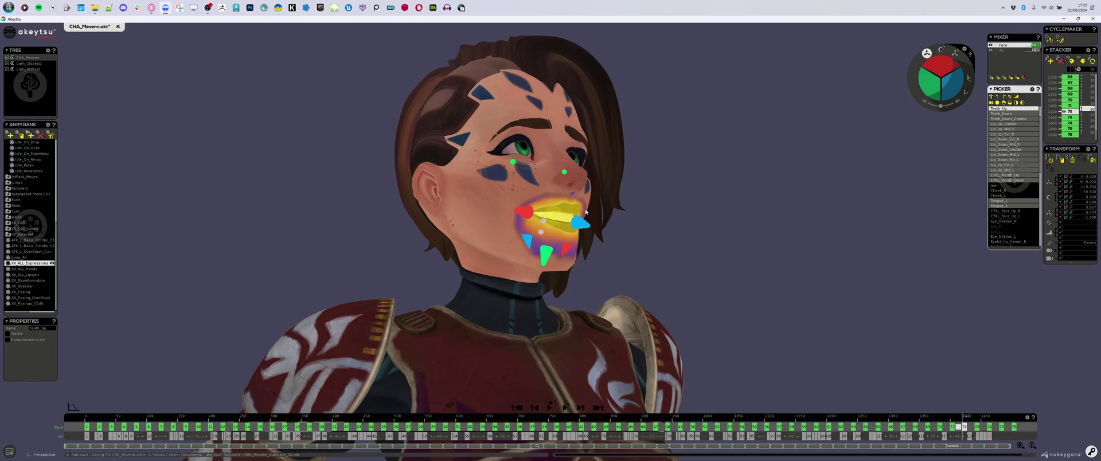
pyautogui.press('Right')
pyautogui.press('Right')
pyautogui.press('Right')
pyautogui.press('Right')
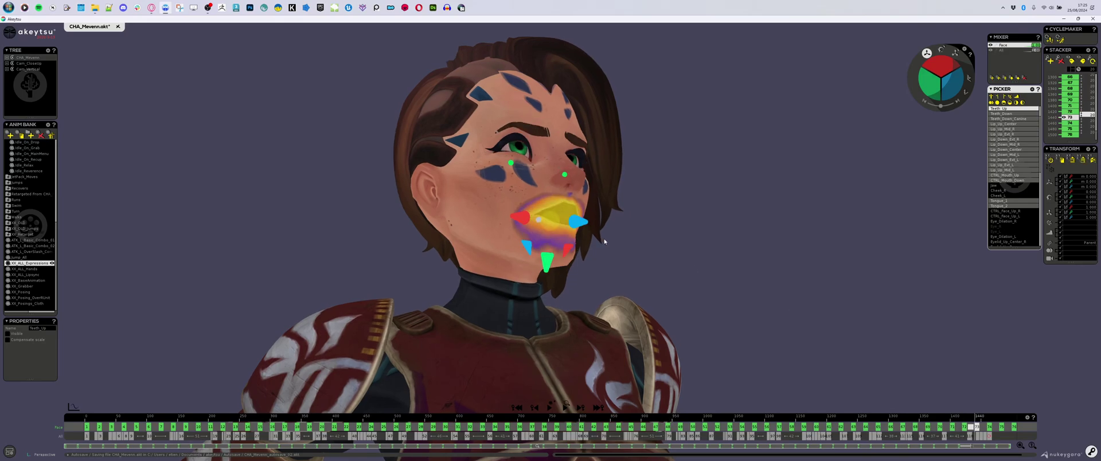
pyautogui.moveTo(706, 174); pyautogui.dragTo(654, 209, button='right')
# Add the jaw to the mouth selection and copy the mouth pose of the frame 1420 key onto the last expression key
pyautogui.press('Up')
pyautogui.press('Up')
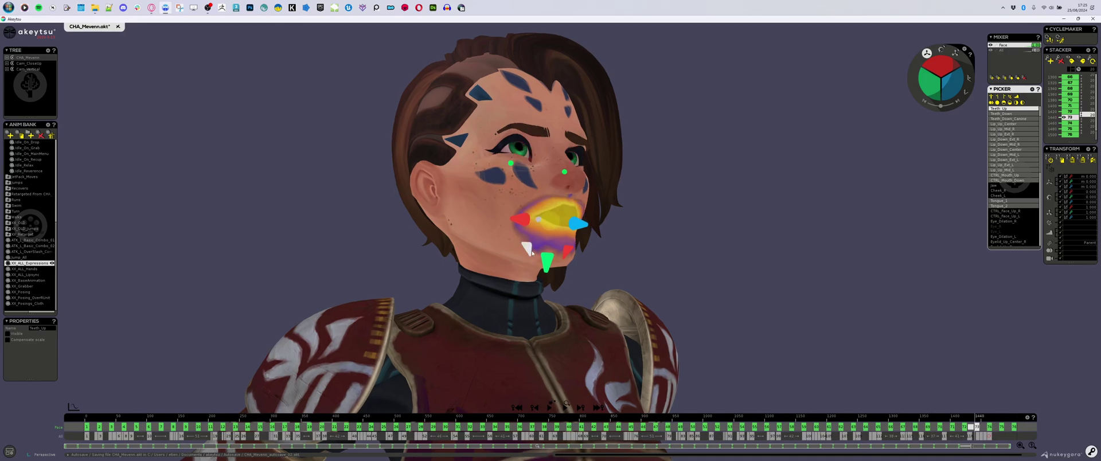
pyautogui.click(499, 234)
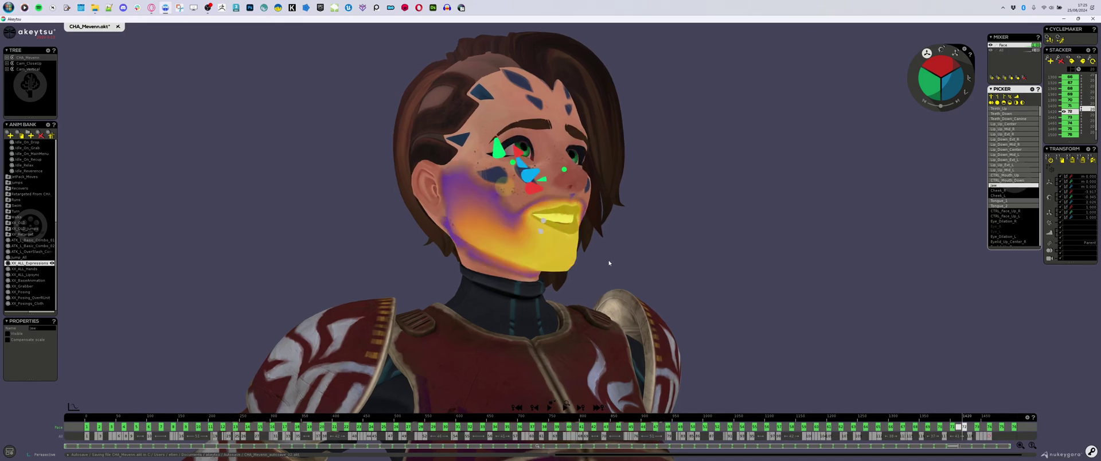
pyautogui.press('Down')
pyautogui.press('Down')
pyautogui.press('Down')
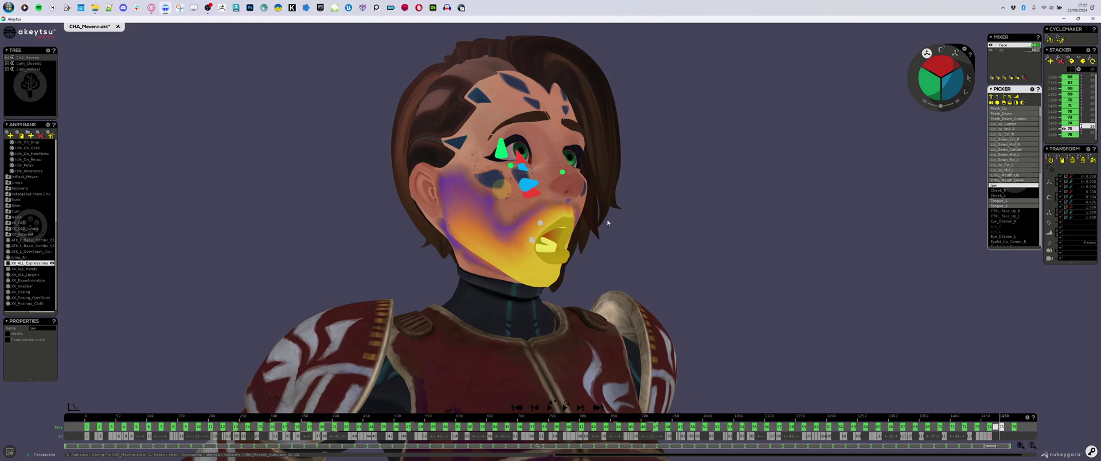
pyautogui.press('Down')
pyautogui.moveTo(538, 253); pyautogui.dragTo(537, 253)
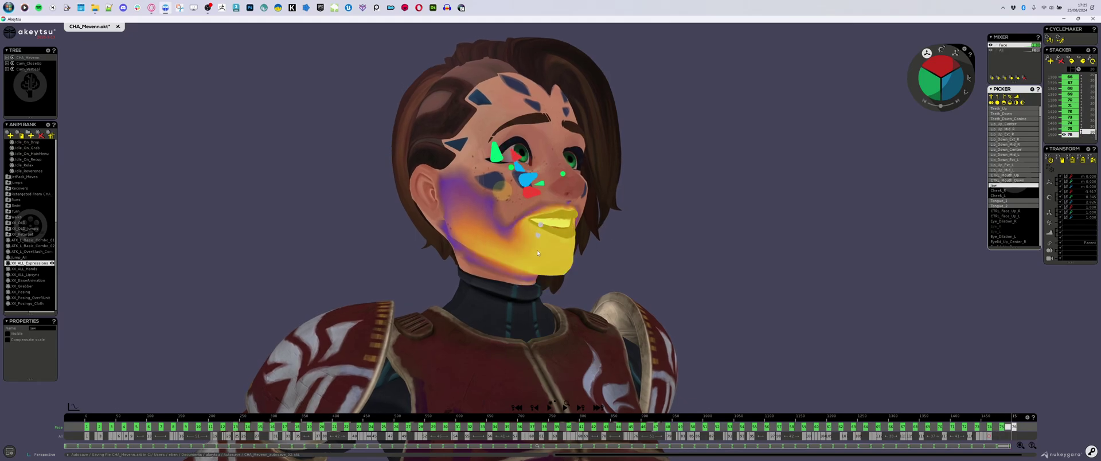
# Compare the last expression key with the key before it, examining the mouth and jaw from several angles
pyautogui.moveTo(624, 244)
pyautogui.mouseDown(button='middle')
pyautogui.moveTo(530, 234)
pyautogui.moveTo(627, 243)
pyautogui.mouseUp(button='middle')
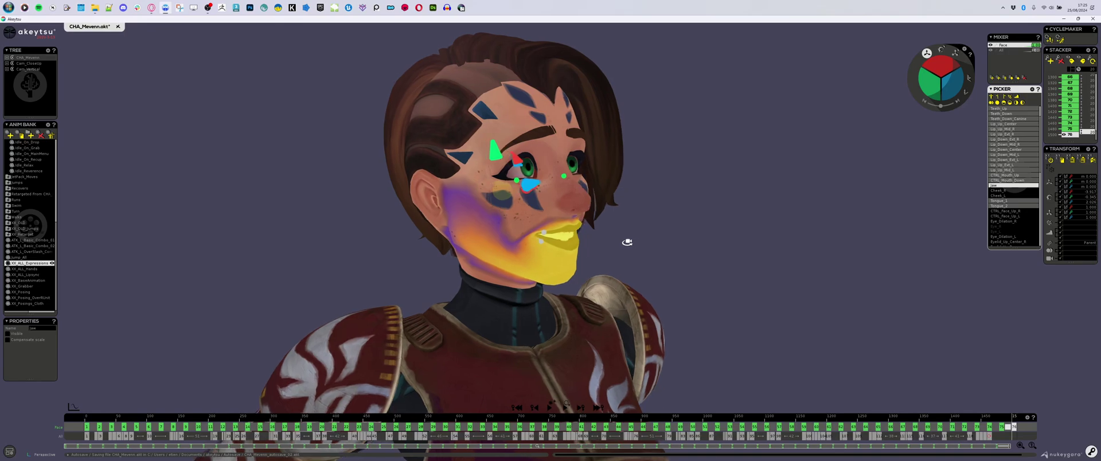
pyautogui.press('Up')
pyautogui.press('Down')
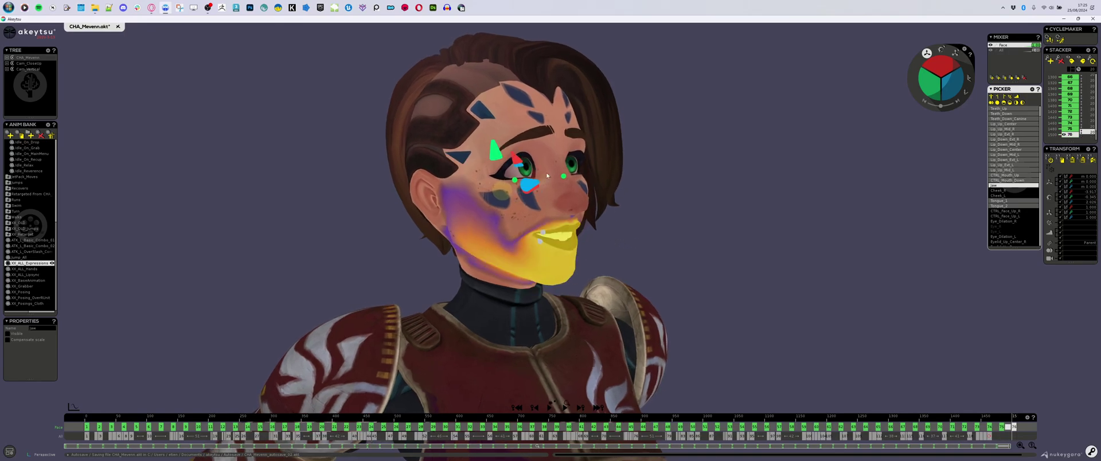
pyautogui.press('Up')
pyautogui.moveTo(583, 149); pyautogui.dragTo(590, 175, button='middle')
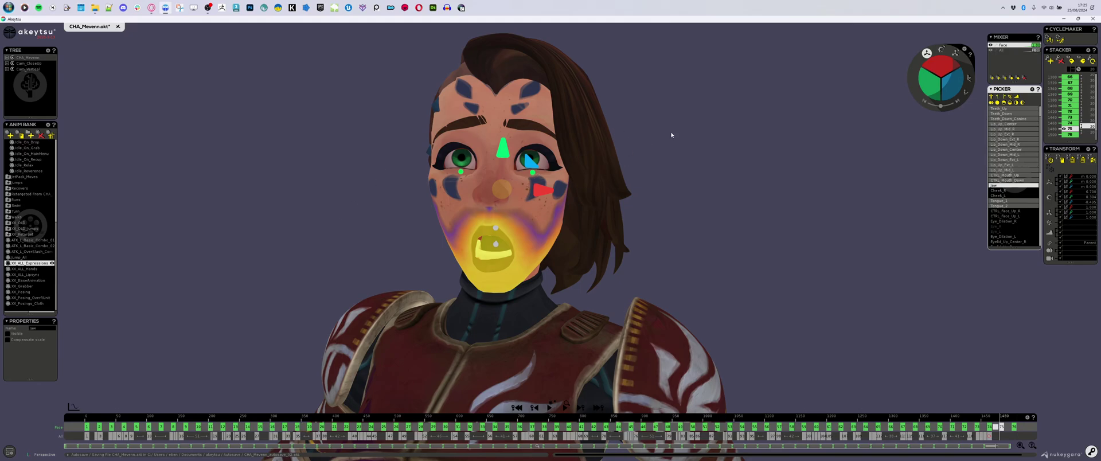
pyautogui.moveTo(691, 154); pyautogui.dragTo(730, 152, button='middle')
pyautogui.press('Down')
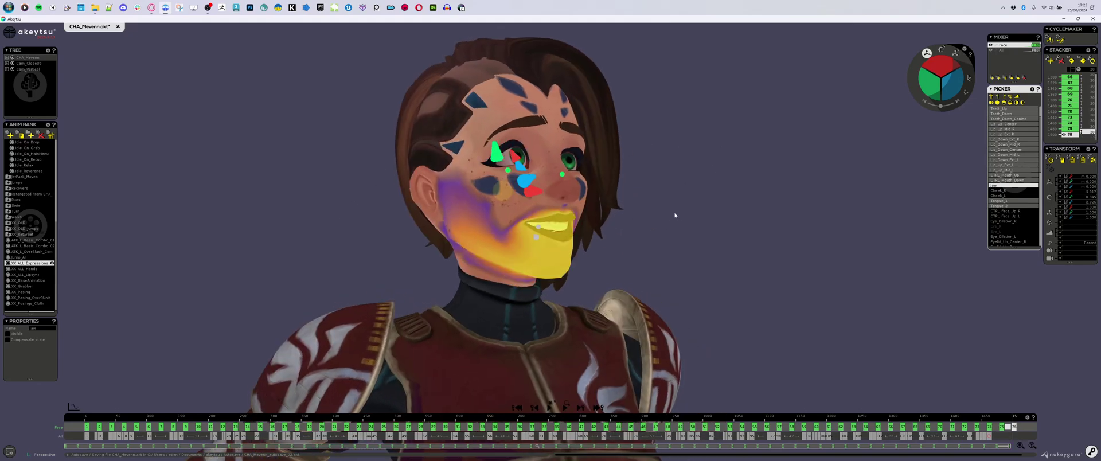
pyautogui.moveTo(675, 215); pyautogui.dragTo(499, 221, button='middle')
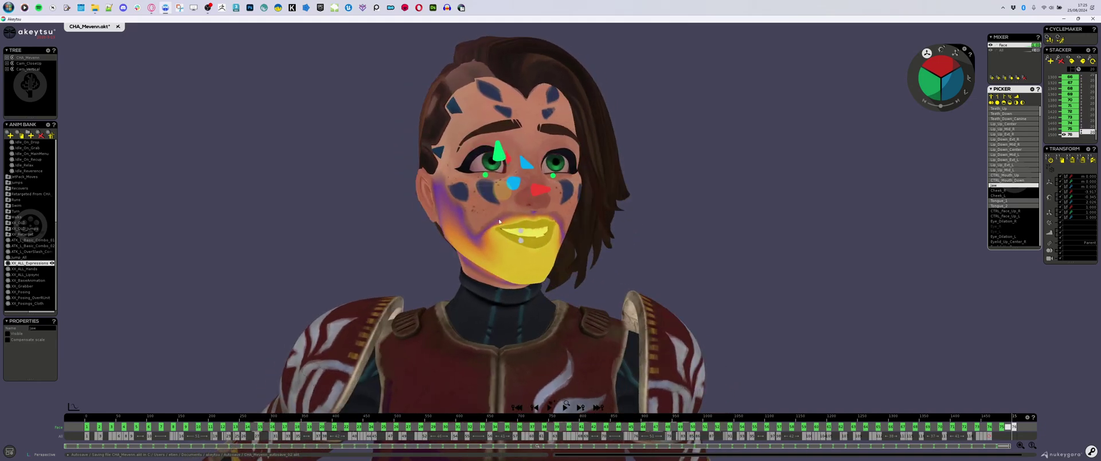
pyautogui.moveTo(671, 258); pyautogui.dragTo(695, 241, button='middle')
# Copy the in-between mouth pose at about frame 1370 and paste it onto the last expression key
pyautogui.press('Up')
pyautogui.press('Up')
pyautogui.press('Up')
pyautogui.press('Up')
pyautogui.press('Up')
pyautogui.press('Up')
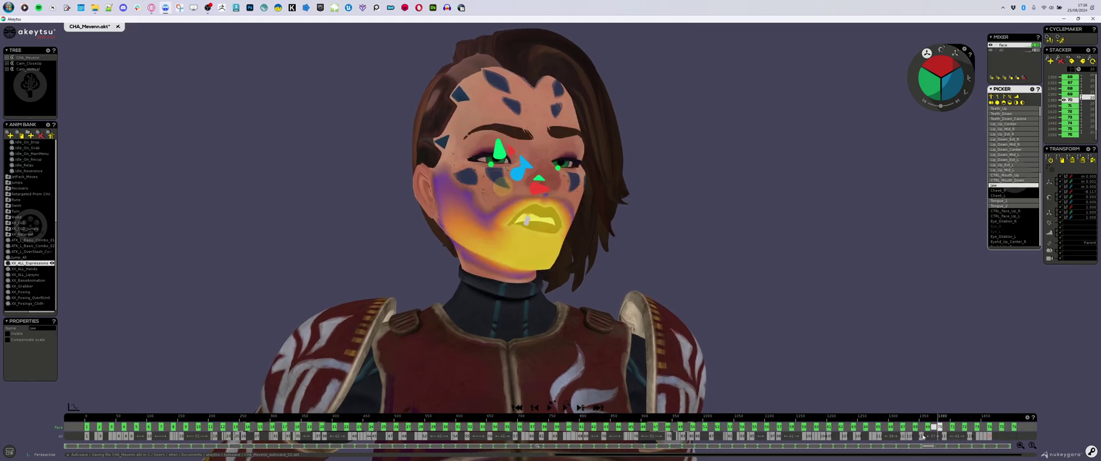
pyautogui.moveTo(938, 421); pyautogui.dragTo(931, 421)
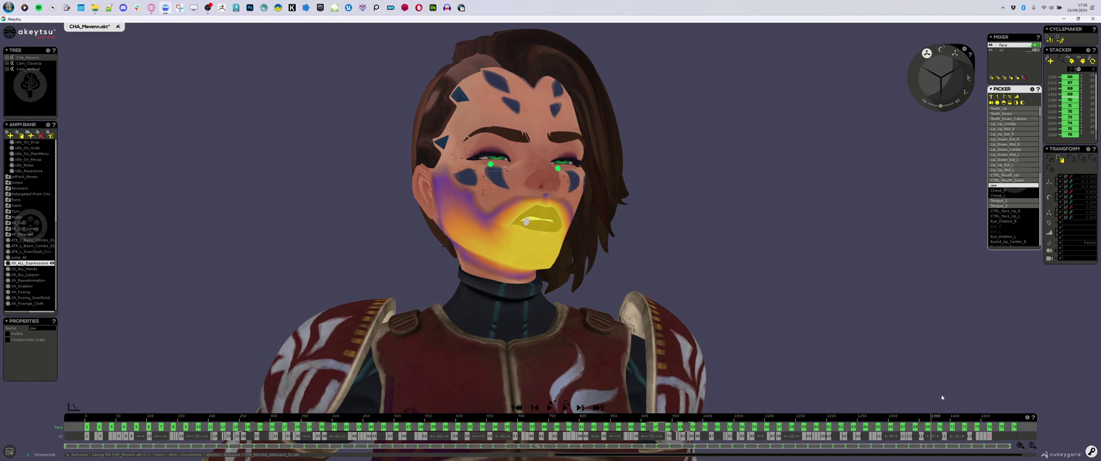
pyautogui.press('Down')
pyautogui.press('Down')
pyautogui.press('Down')
pyautogui.press('Down')
pyautogui.press('Down')
pyautogui.press('Down')
pyautogui.press('Down')
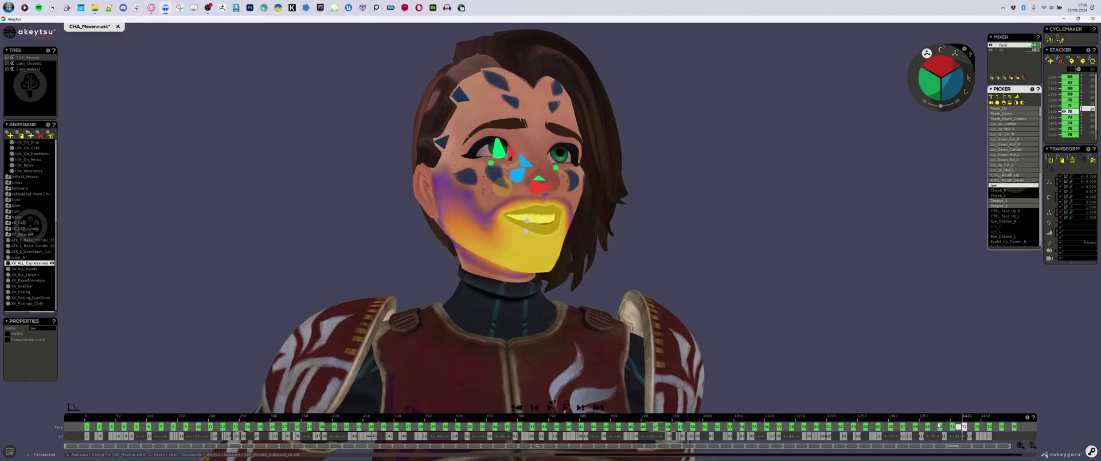
pyautogui.hotkey('ctrl', 'v')
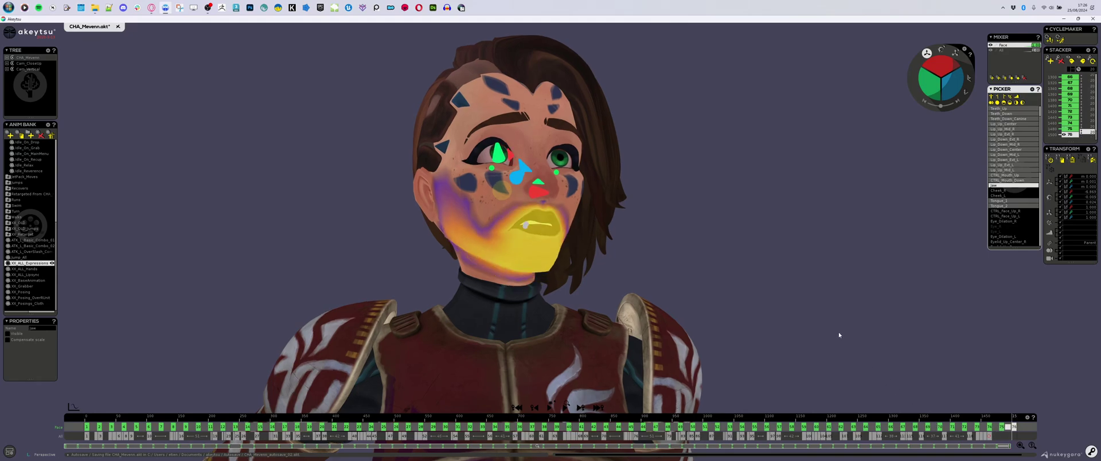
# Hide the skinning display on the face and check its toggle in the viewport display options
pyautogui.moveTo(690, 240)
pyautogui.mouseDown(button='middle')
pyautogui.moveTo(612, 243)
pyautogui.moveTo(687, 244)
pyautogui.mouseUp(button='middle')
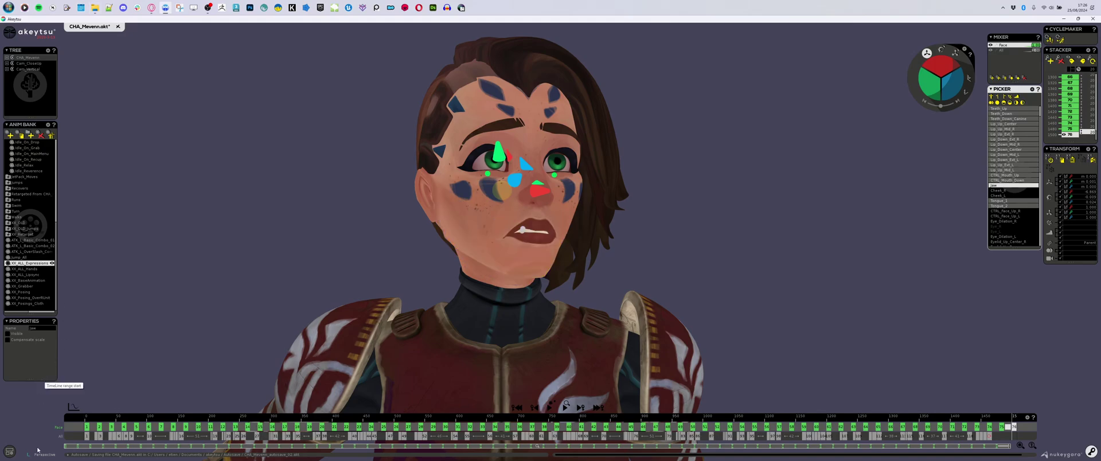
pyautogui.click(10, 451)
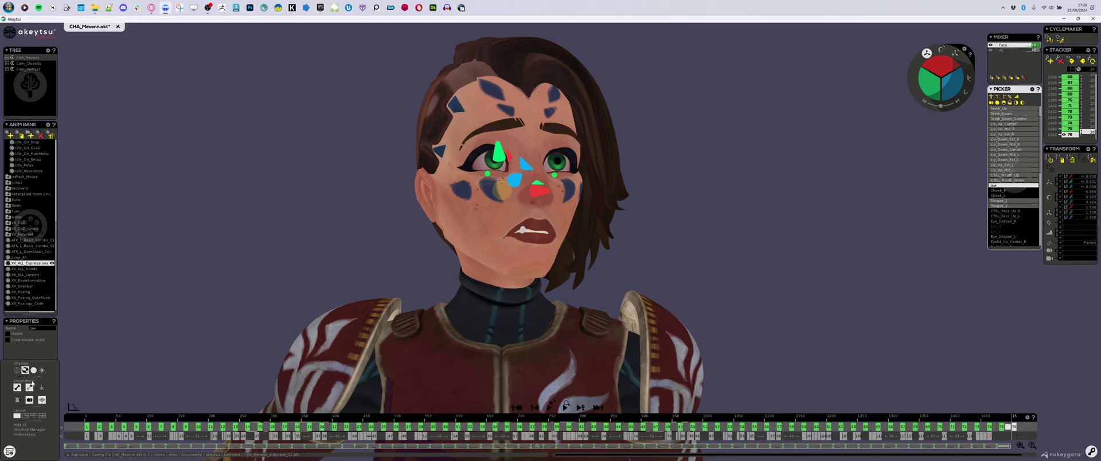
pyautogui.click(17, 401)
pyautogui.click(17, 402)
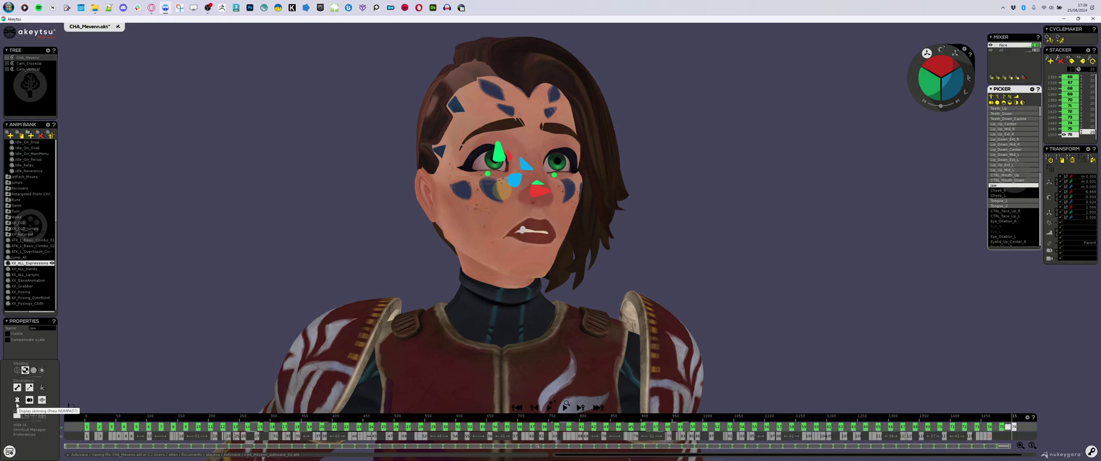
pyautogui.click(10, 452)
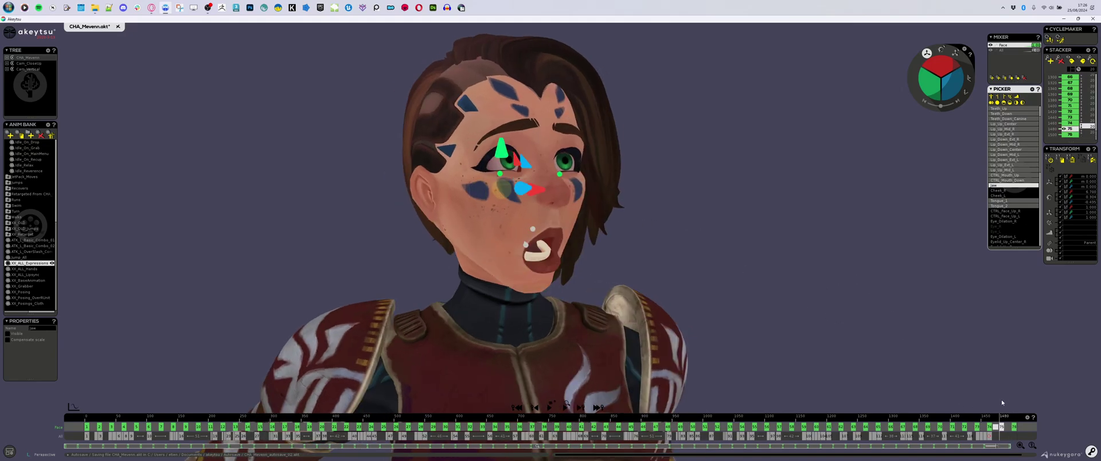
# Reuse the in-between mouth pose at about frame 1170 on the last expression key, and scrub back for another in-between
pyautogui.click(946, 417)
pyautogui.moveTo(951, 417); pyautogui.dragTo(811, 429)
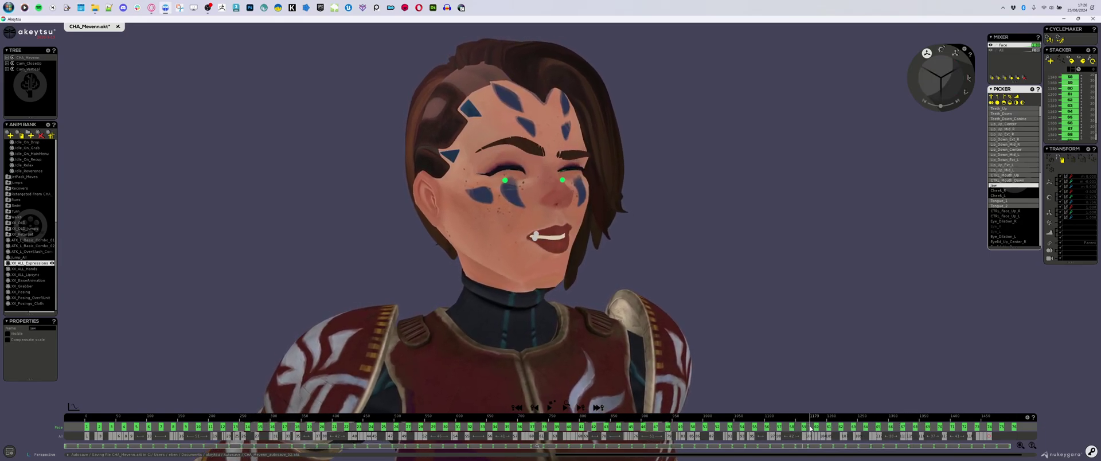
pyautogui.press('space')
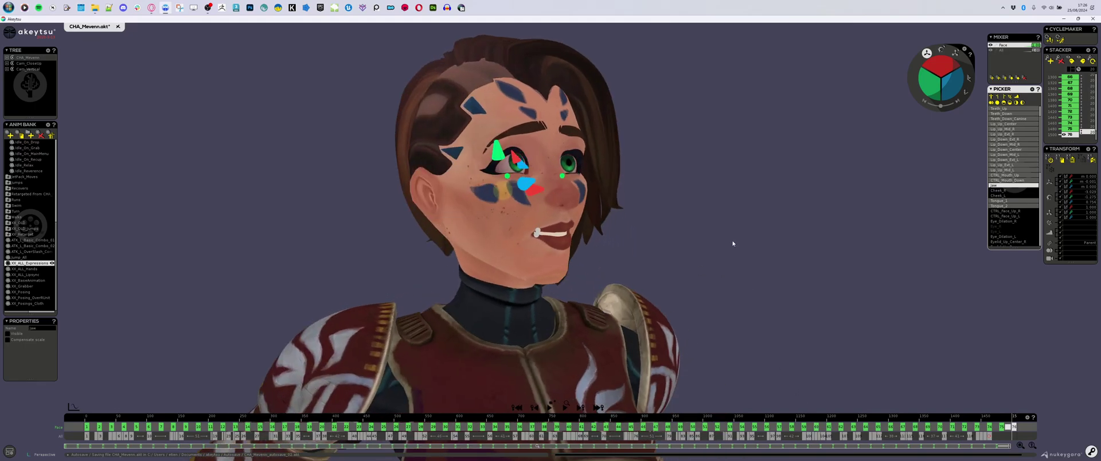
pyautogui.moveTo(1021, 419); pyautogui.dragTo(690, 429)
pyautogui.press('space')
# Browse the attack combo, Jump_All and XX_ALL_Hands animations, and open XX_BaseAnimation with the full character in view
pyautogui.click(23, 247)
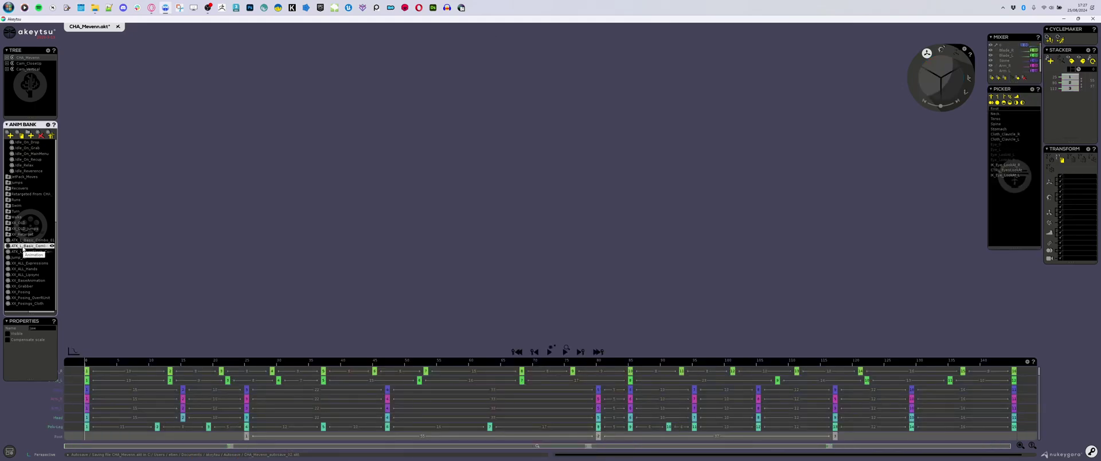
pyautogui.click(26, 257)
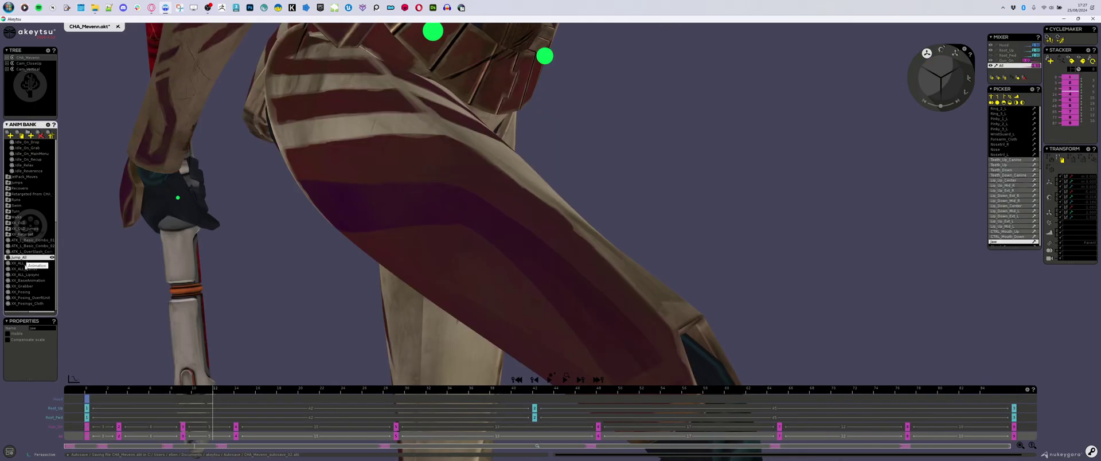
pyautogui.click(25, 268)
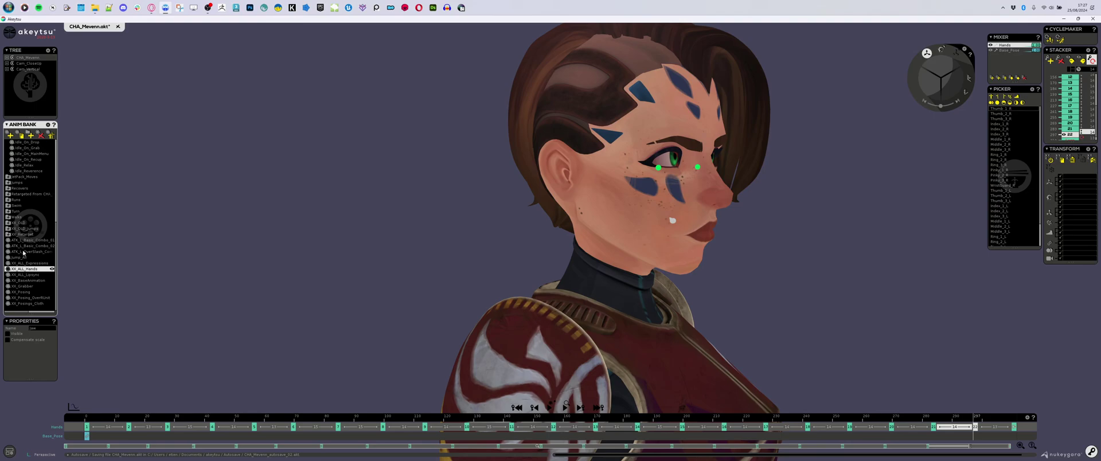
pyautogui.click(39, 281)
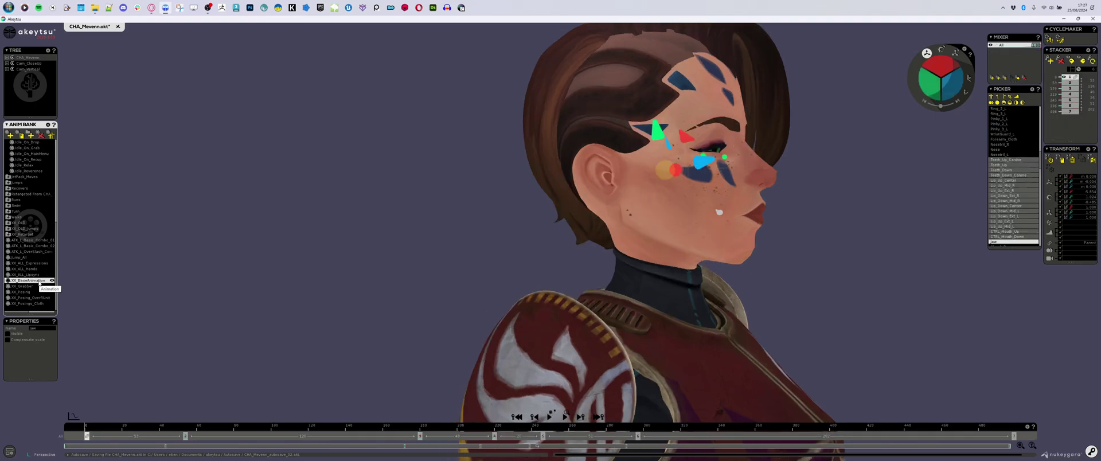
pyautogui.scroll(-5, 424, 236)
pyautogui.moveTo(430, 227); pyautogui.dragTo(402, 258, button='middle')
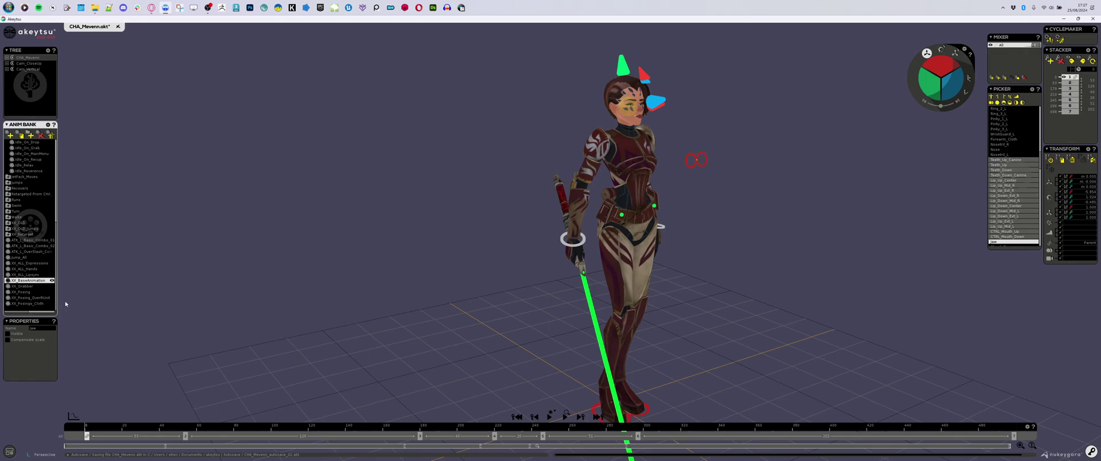
# Review the XX_Grabber, XX_Posing and XX_Posings_Cloth library animations, and return to XX_Posing to examine its sword pose
pyautogui.click(34, 286)
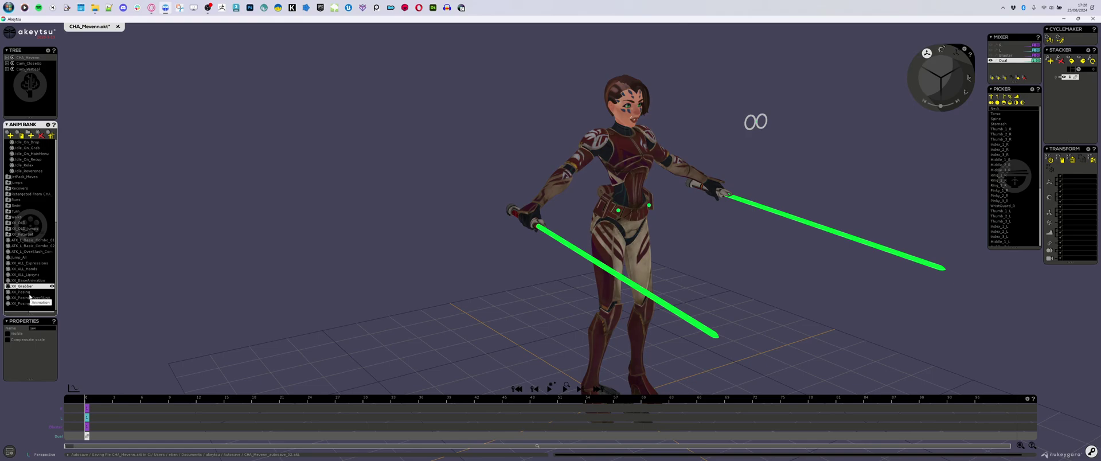
pyautogui.click(32, 293)
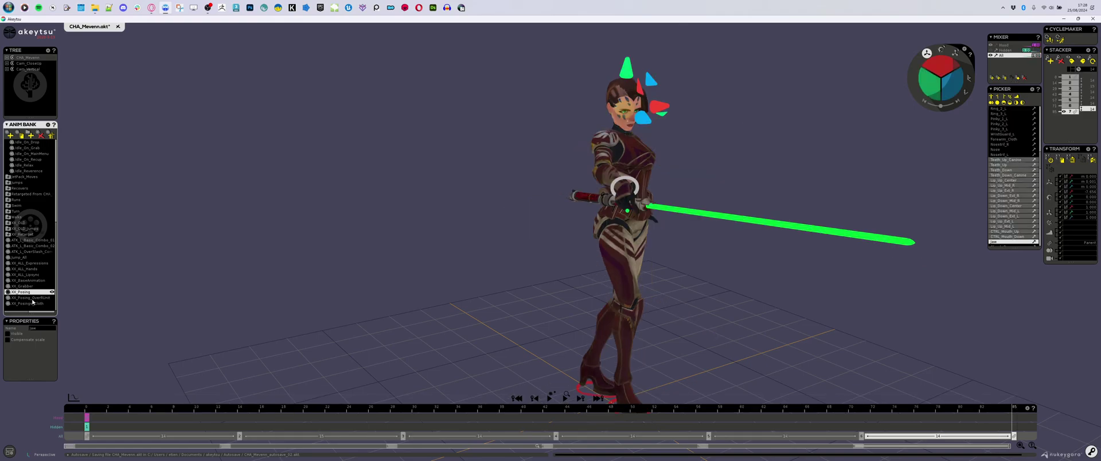
pyautogui.click(32, 303)
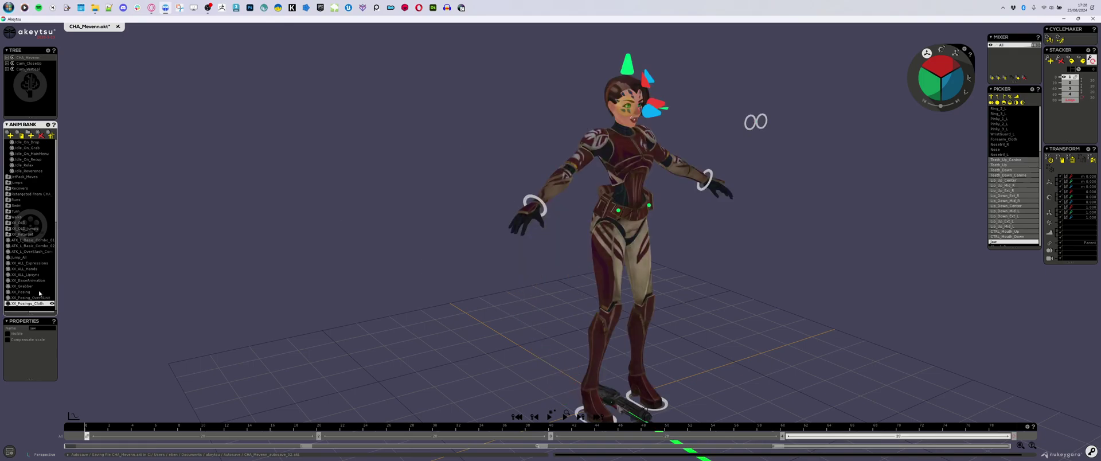
pyautogui.click(39, 293)
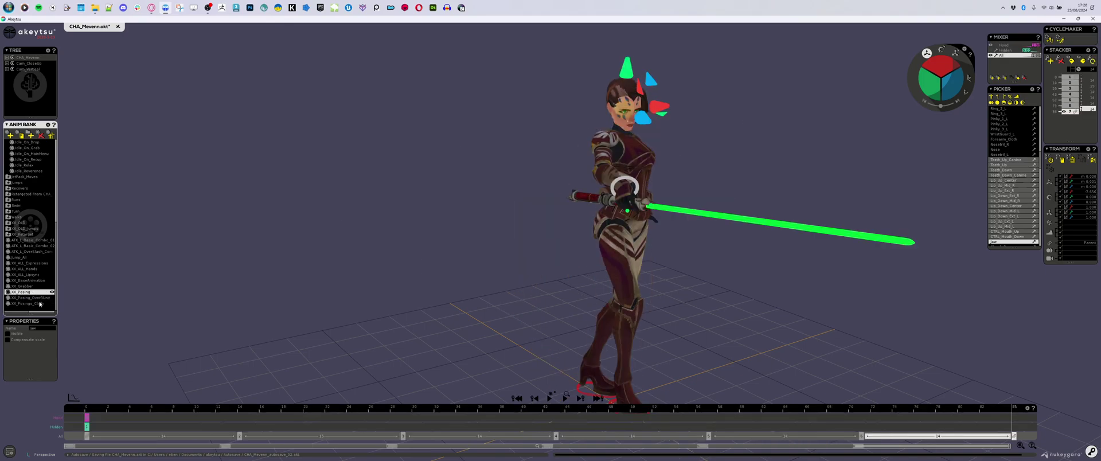
pyautogui.moveTo(463, 249); pyautogui.dragTo(425, 229, button='middle')
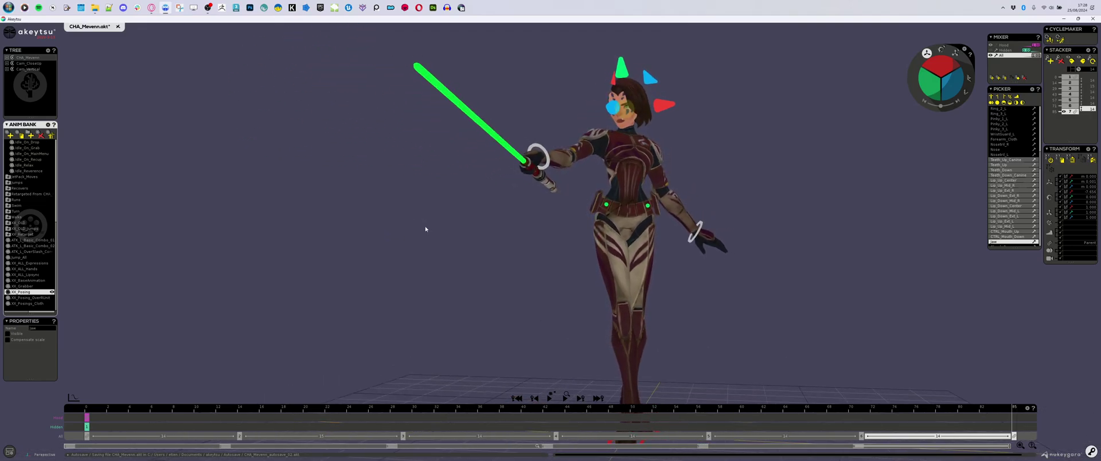
# Step through the keyed body poses of XX_Posing in full view, and open the posing animation listed directly below it
pyautogui.click(521, 249)
pyautogui.moveTo(792, 174); pyautogui.dragTo(711, 183, button='middle')
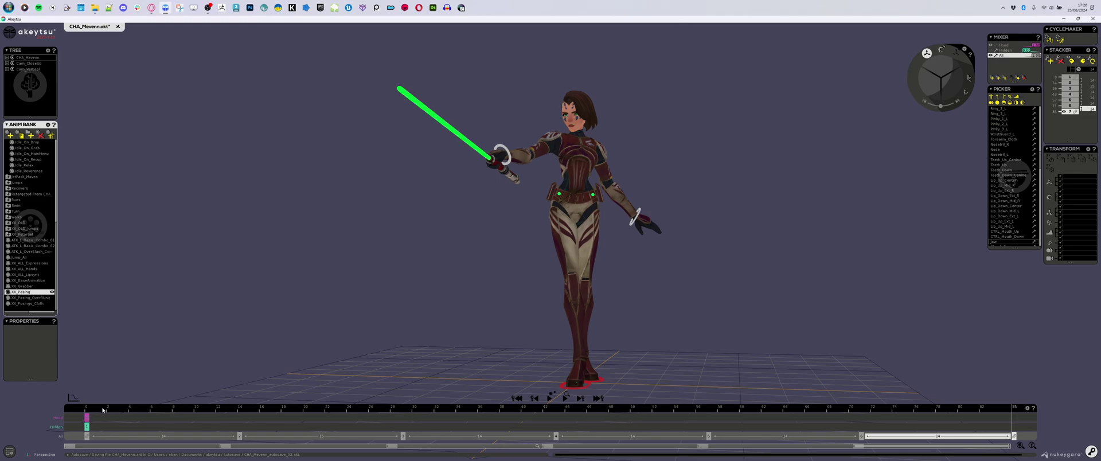
pyautogui.moveTo(104, 410); pyautogui.dragTo(241, 432)
pyautogui.press('Down')
pyautogui.press('Down')
pyautogui.press('Down')
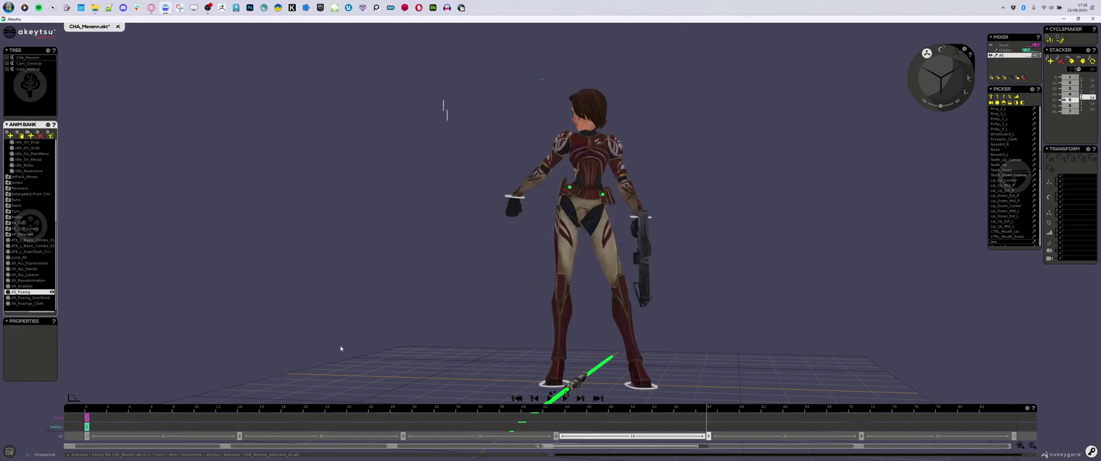
pyautogui.press('Down')
pyautogui.moveTo(421, 194); pyautogui.dragTo(481, 221, button='middle')
pyautogui.press('Up')
pyautogui.press('Up')
pyautogui.press('Up')
pyautogui.press('Up')
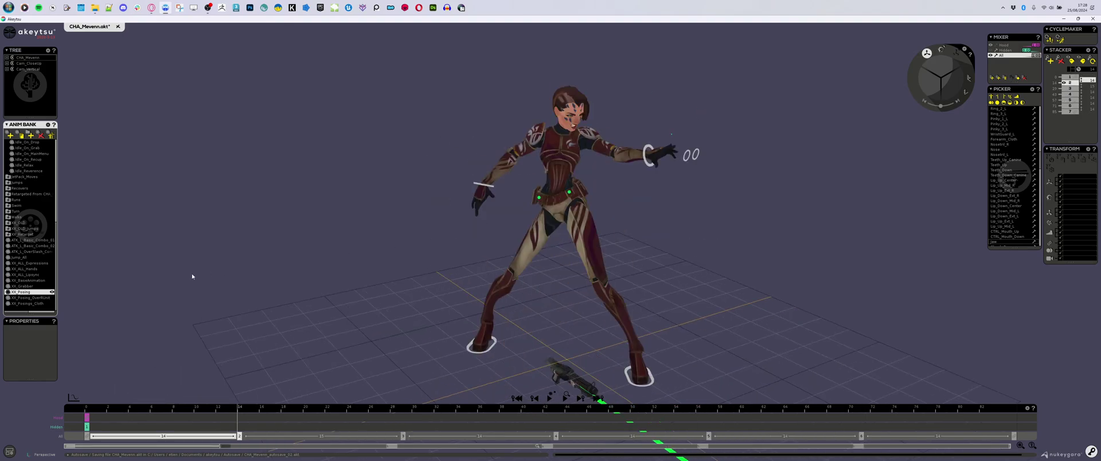
pyautogui.click(31, 298)
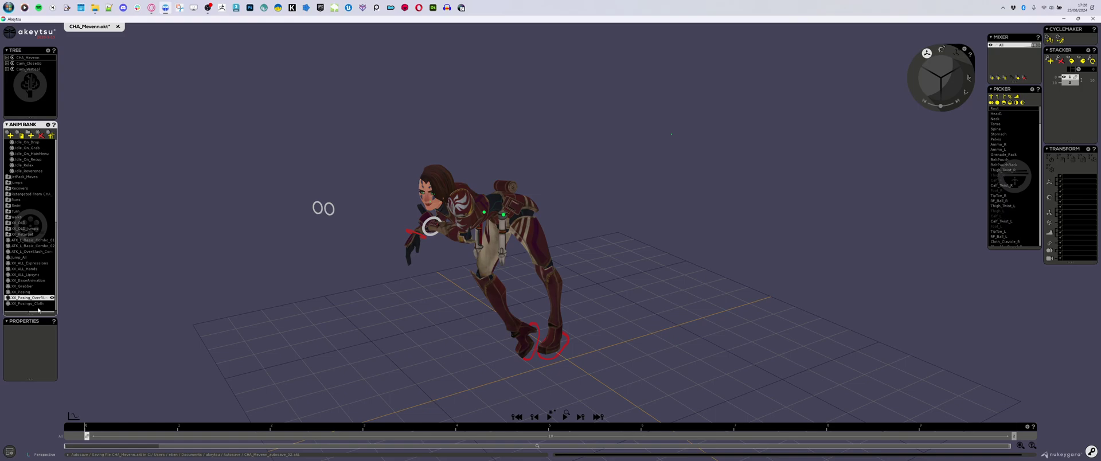
# Open the XX_Posings_Cloth animation and unhide the character's long cloth mesh in the scene tree
pyautogui.click(36, 304)
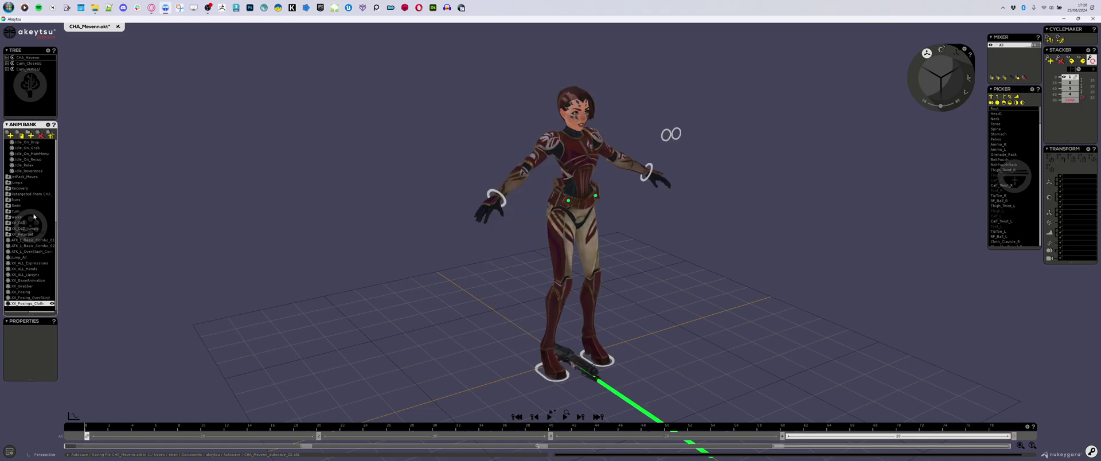
pyautogui.scroll(9, 28, 173)
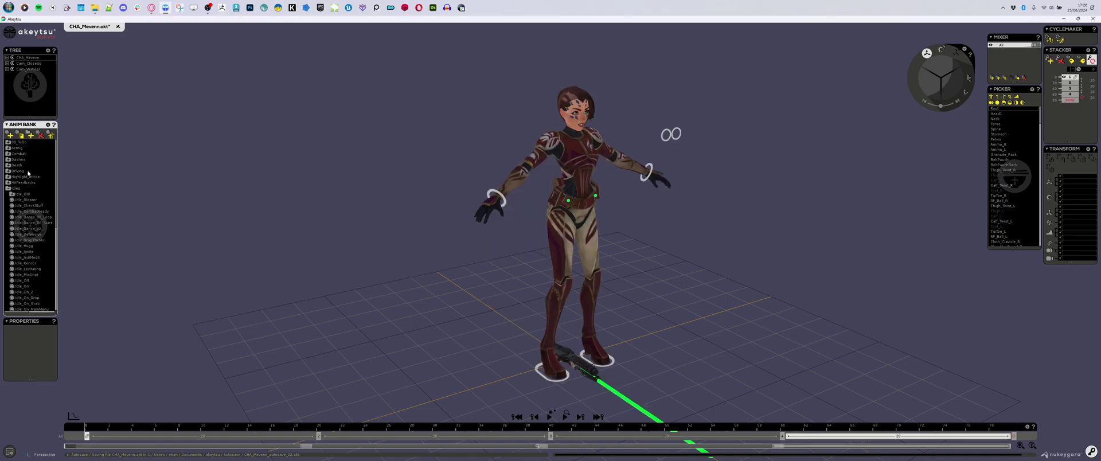
pyautogui.click(7, 57)
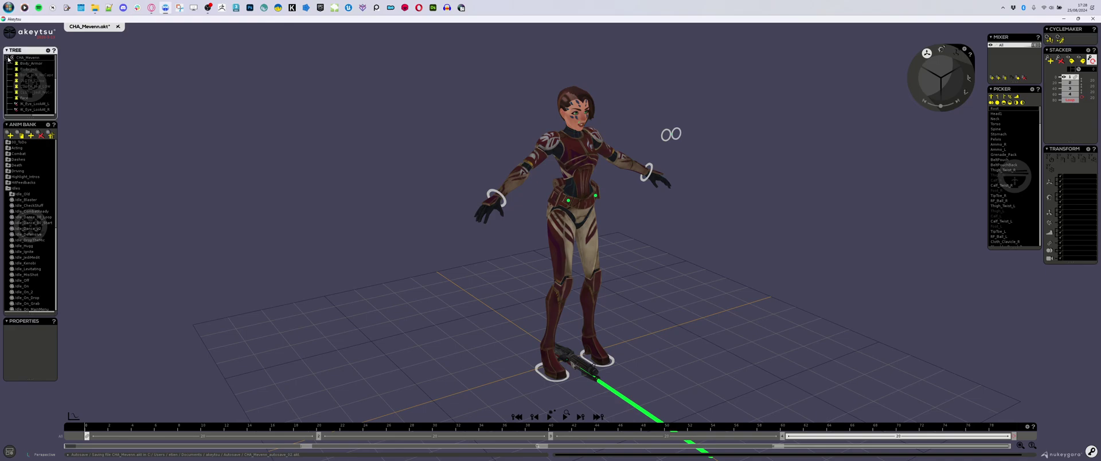
pyautogui.click(32, 75)
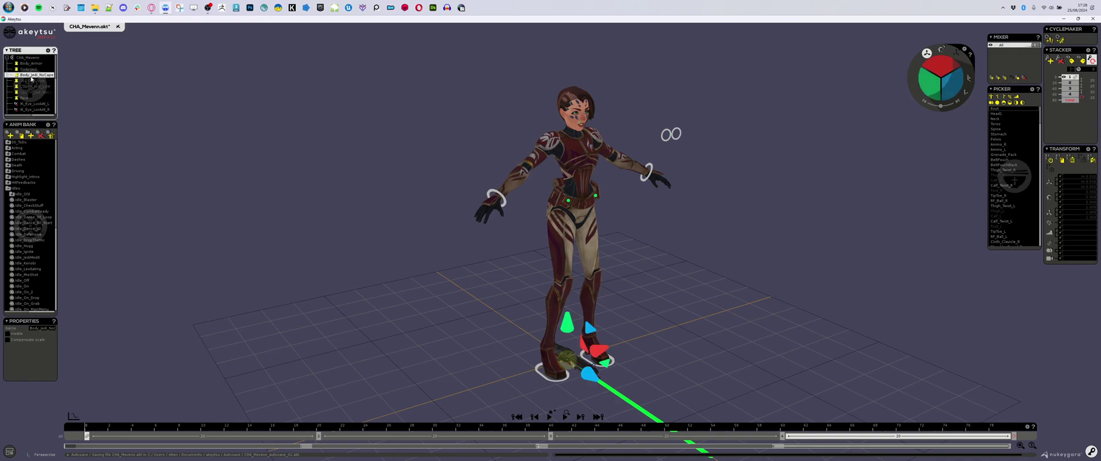
pyautogui.click(37, 69)
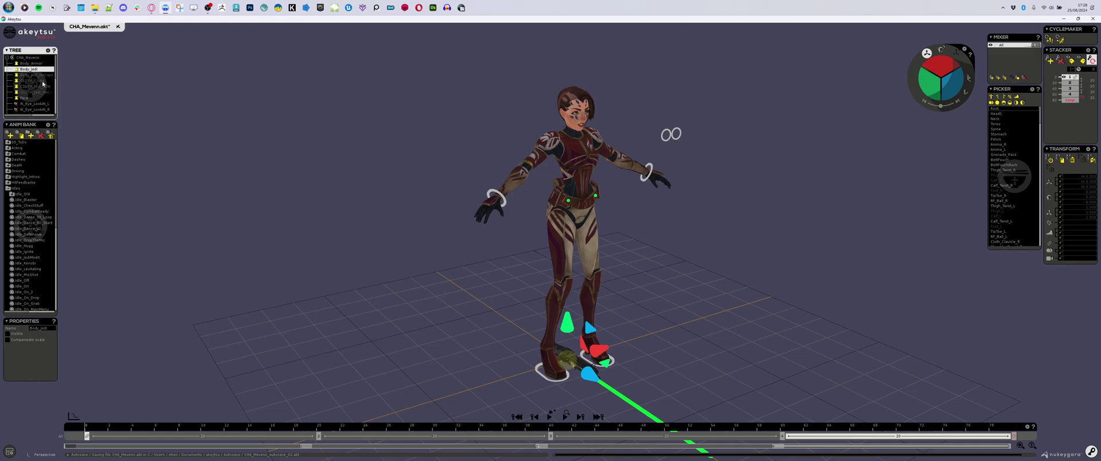
pyautogui.click(43, 81)
pyautogui.press('h')
pyautogui.keyDown('alt'); pyautogui.moveTo(525, 307); pyautogui.dragTo(603, 229, button='middle'); pyautogui.keyUp('alt')
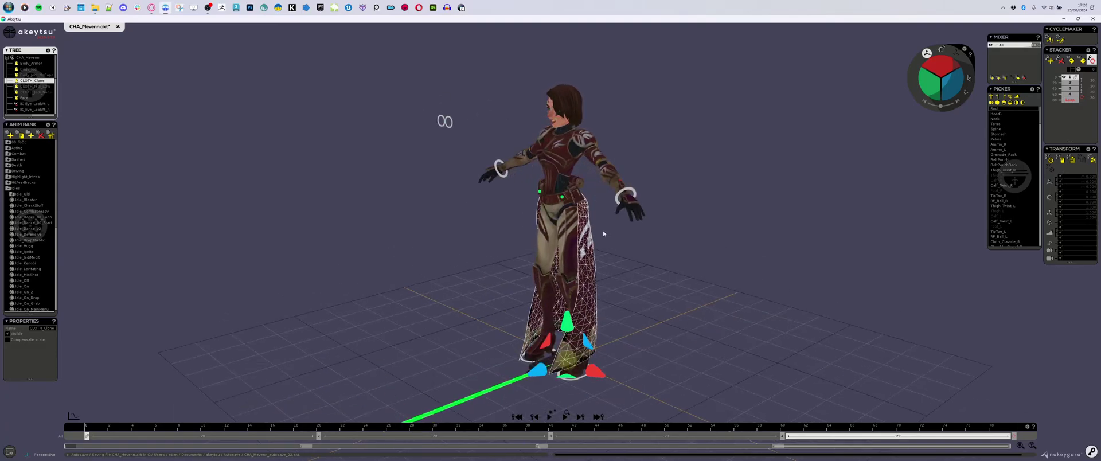
pyautogui.scroll(3, 603, 231)
# Select a cloth robe controller and examine the keyed robe poses from the front and back of the character
pyautogui.click(594, 231)
pyautogui.keyDown('alt'); pyautogui.moveTo(686, 269); pyautogui.dragTo(782, 259, button='middle'); pyautogui.keyUp('alt')
pyautogui.press('Left')
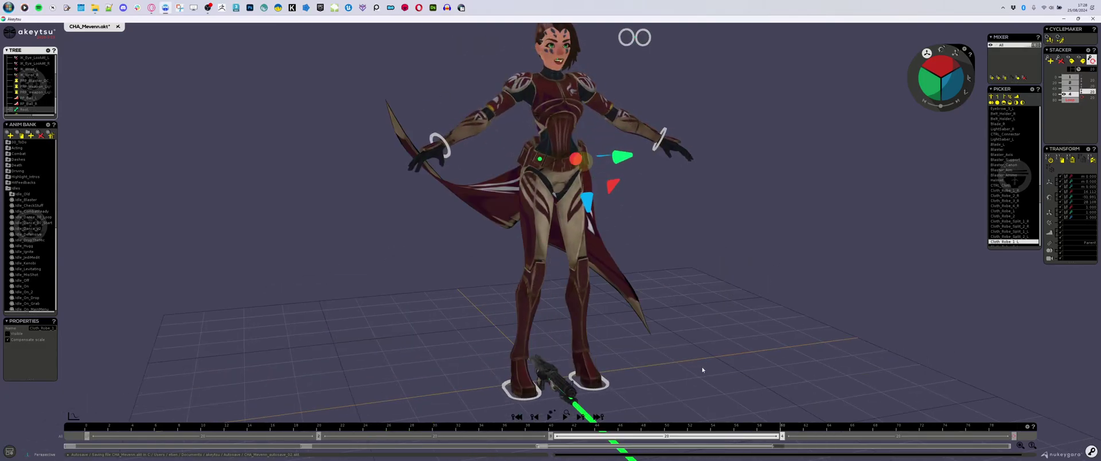
pyautogui.press('Left')
pyautogui.press('Left')
pyautogui.press('Left')
pyautogui.press('Right')
pyautogui.press('Left')
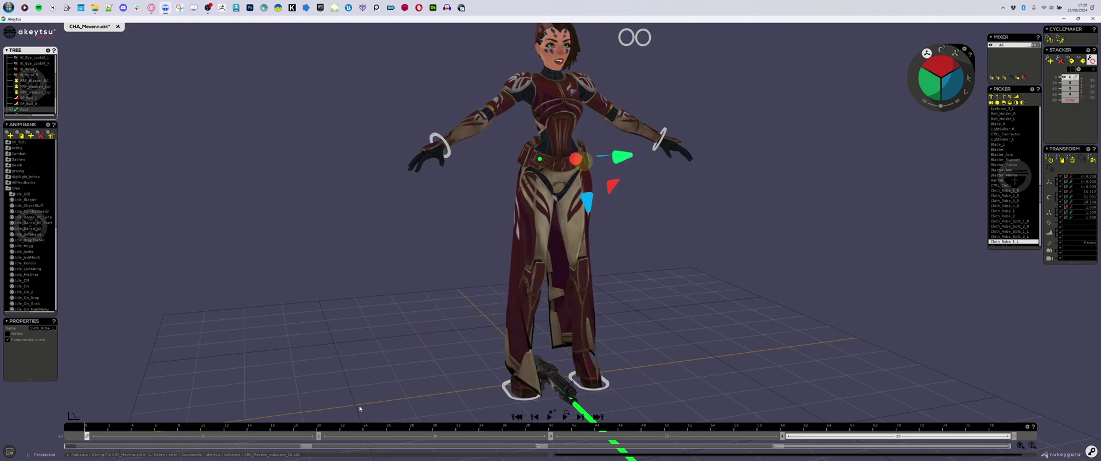
pyautogui.press('Left')
pyautogui.press('Right')
pyautogui.keyDown('alt'); pyautogui.moveTo(657, 315); pyautogui.dragTo(433, 321, button='middle'); pyautogui.keyUp('alt')
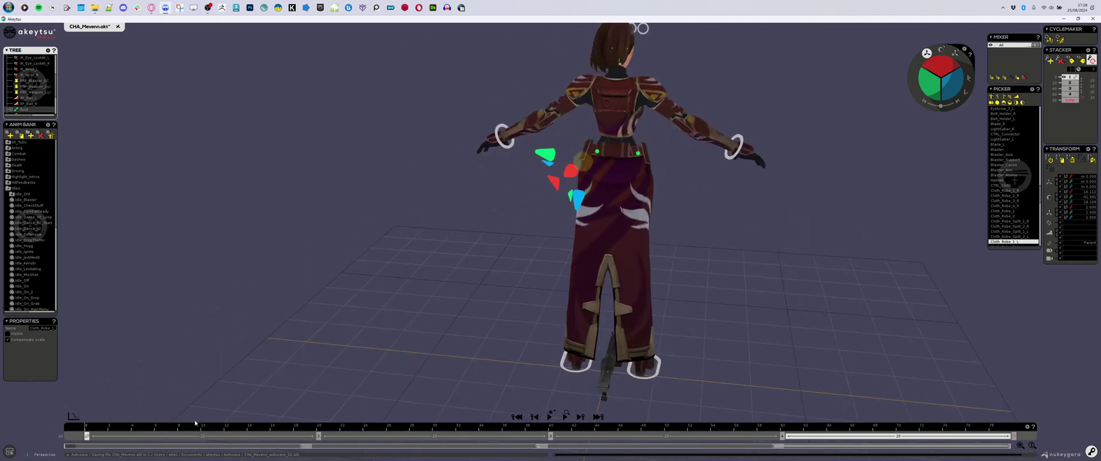
pyautogui.press('Right')
pyautogui.keyDown('alt'); pyautogui.moveTo(648, 302); pyautogui.dragTo(524, 287, button='middle'); pyautogui.keyUp('alt')
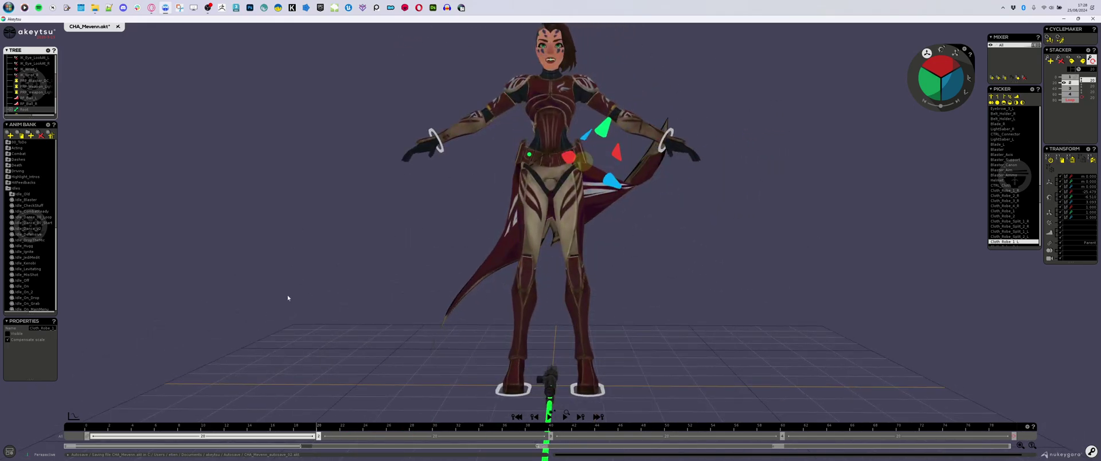
# Play the XX_Posings_Cloth animation and review its robe poses key by key, returning to the first frame
pyautogui.press('space')
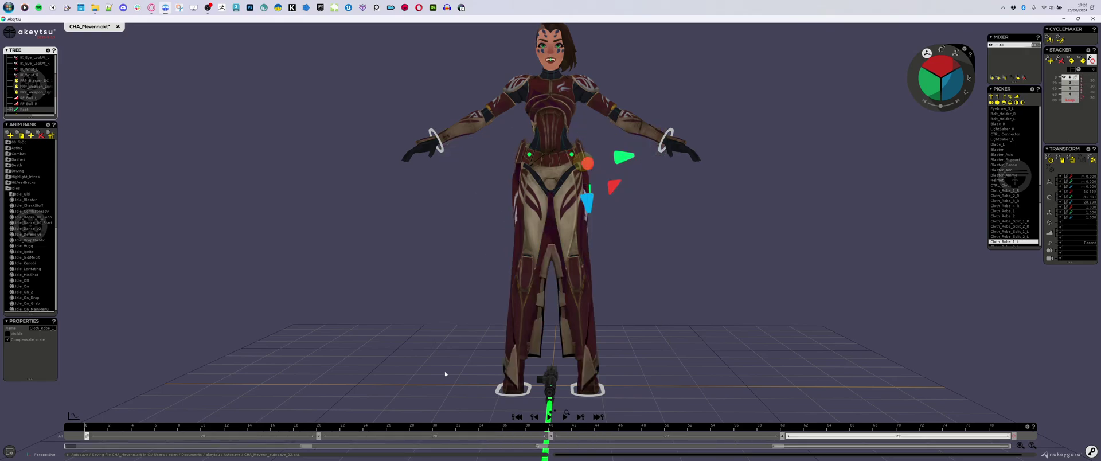
pyautogui.press('space')
pyautogui.press('Right')
pyautogui.press('Right')
pyautogui.press('Right')
pyautogui.press('Right')
pyautogui.press('Left')
pyautogui.press('Left')
pyautogui.press('Left')
pyautogui.press('Left')
pyautogui.press('Left')
pyautogui.moveTo(784, 428); pyautogui.dragTo(30, 375)
pyautogui.moveTo(469, 339); pyautogui.dragTo(562, 262, button='middle')
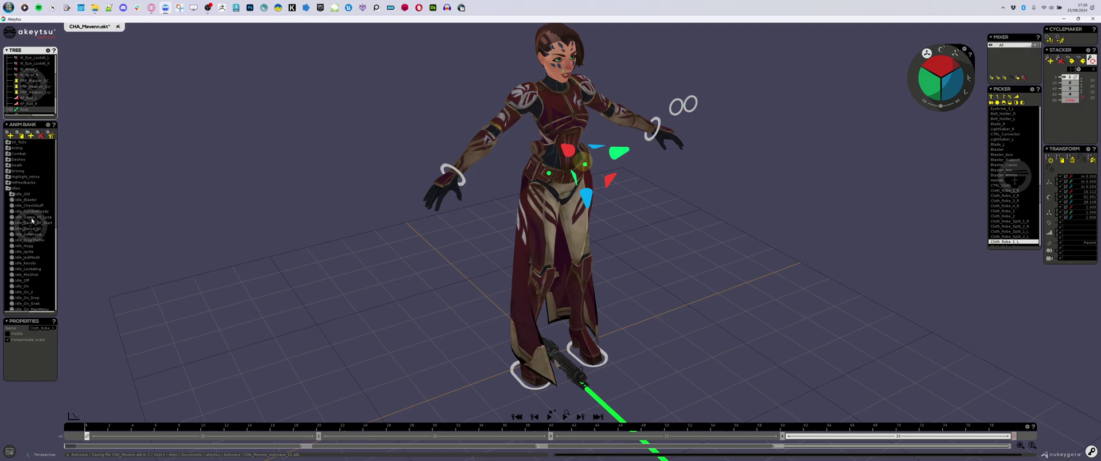
# Open the Idle_Relax animation and play it from the first frame to examine the robe movement around the full character
pyautogui.scroll(-4, 33, 220)
pyautogui.click(29, 253)
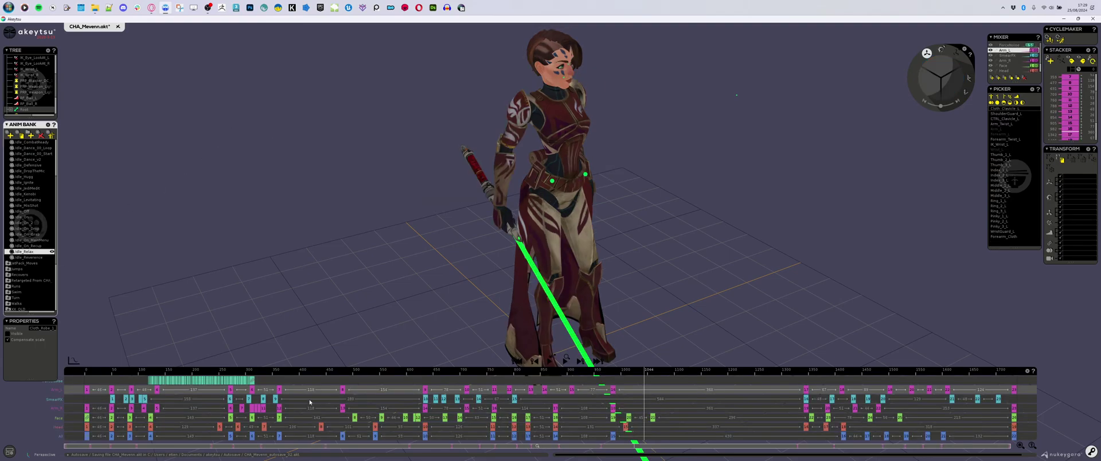
pyautogui.moveTo(143, 371); pyautogui.dragTo(85, 372)
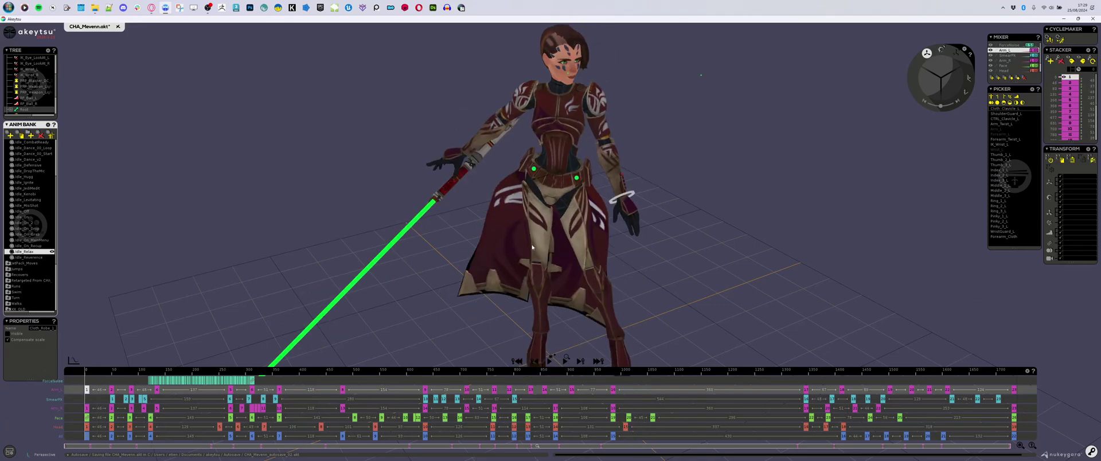
pyautogui.press('space')
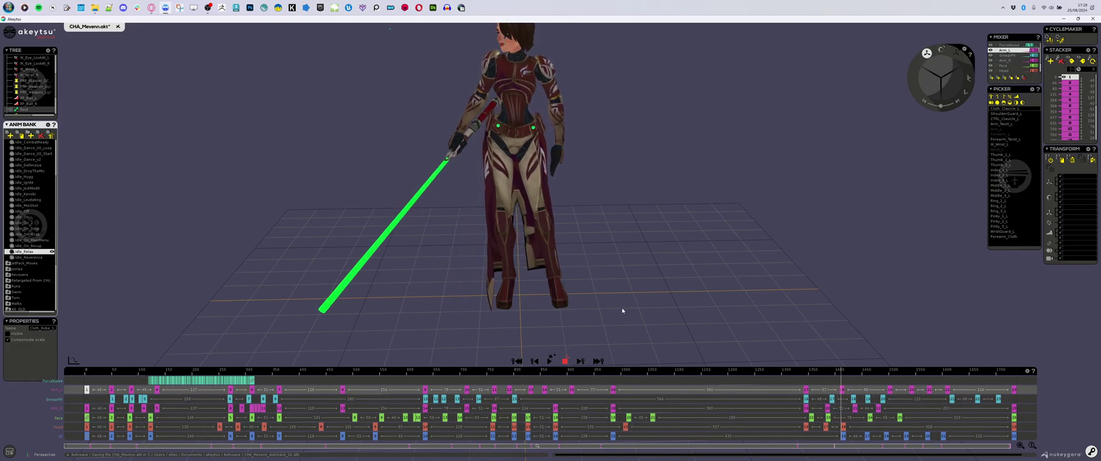
pyautogui.moveTo(193, 143); pyautogui.dragTo(219, 191, button='middle')
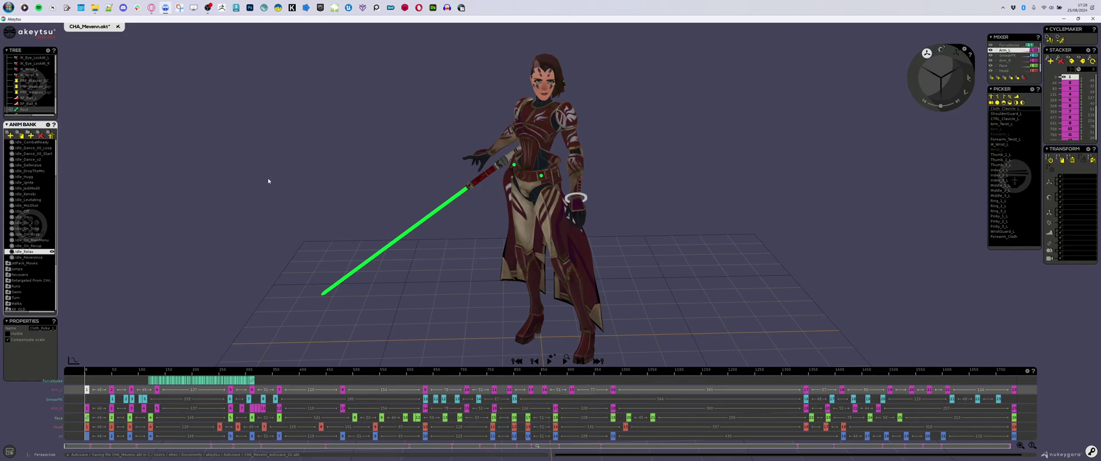
pyautogui.moveTo(688, 269)
pyautogui.mouseDown(button='middle')
pyautogui.moveTo(732, 270)
pyautogui.moveTo(710, 281)
pyautogui.moveTo(728, 285)
pyautogui.moveTo(644, 264)
pyautogui.moveTo(656, 270)
pyautogui.moveTo(661, 244)
pyautogui.moveTo(674, 242)
pyautogui.moveTo(677, 259)
pyautogui.mouseUp(button='middle')
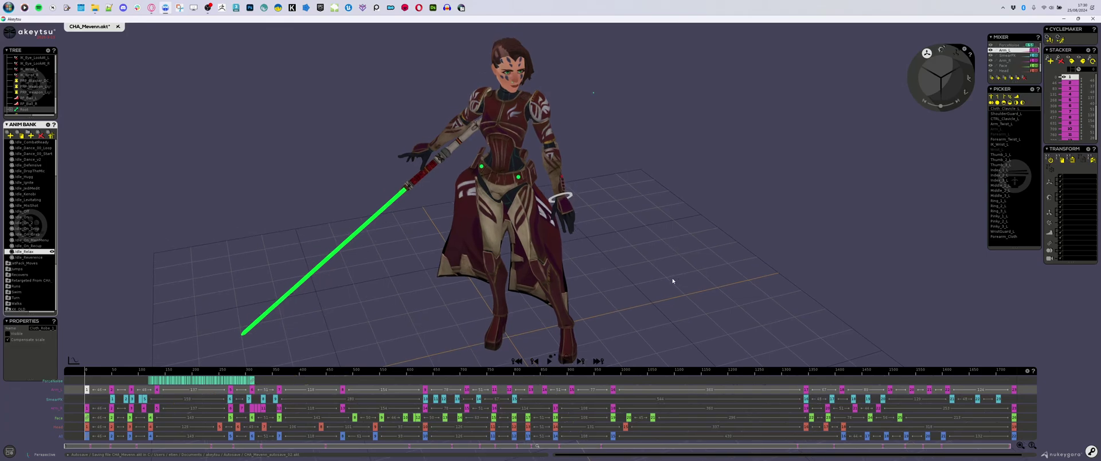